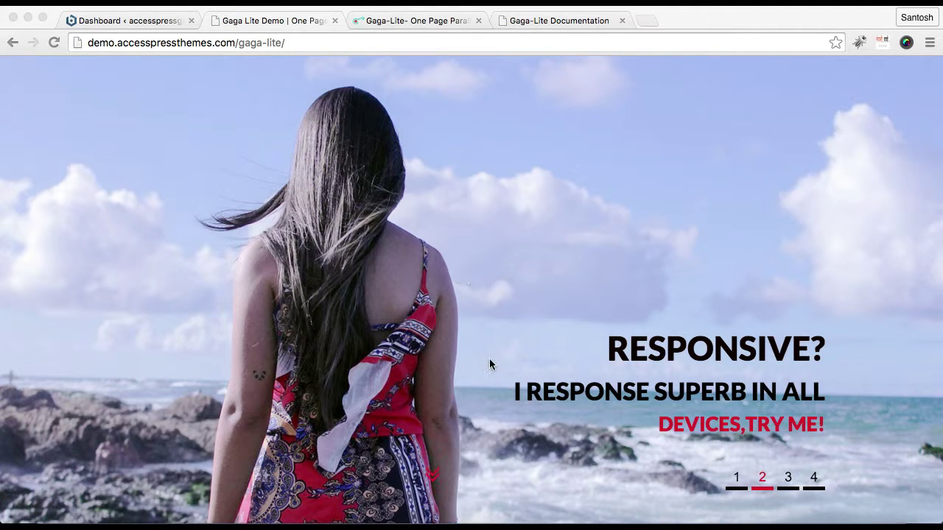
- Go to the WordPress Dashboard and launch the theme Customizer via Appearance > Customize
{"action": "scroll", "coordinate": [491, 364], "scroll_direction": "down", "scroll_amount": 10}
{"action": "scroll", "coordinate": [490, 364], "scroll_direction": "down", "scroll_amount": 15}
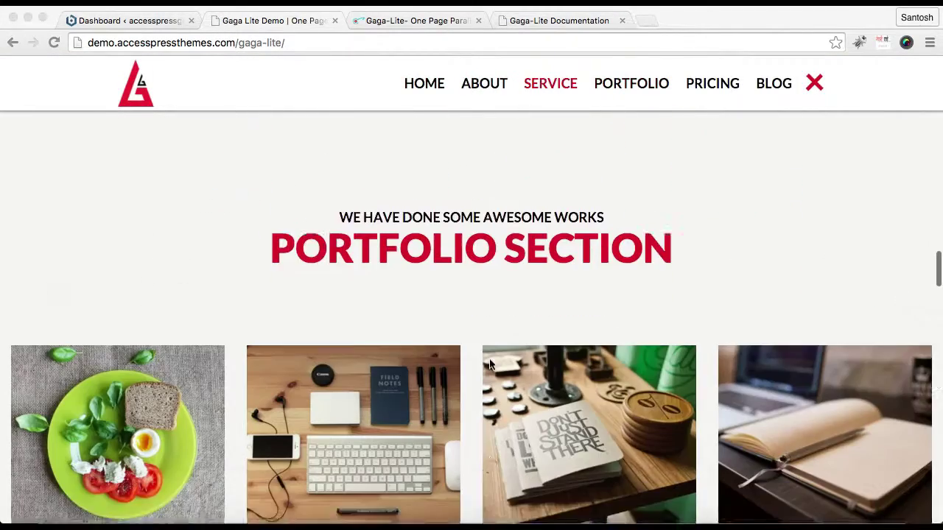
{"action": "scroll", "coordinate": [489, 358], "scroll_direction": "down", "scroll_amount": 15}
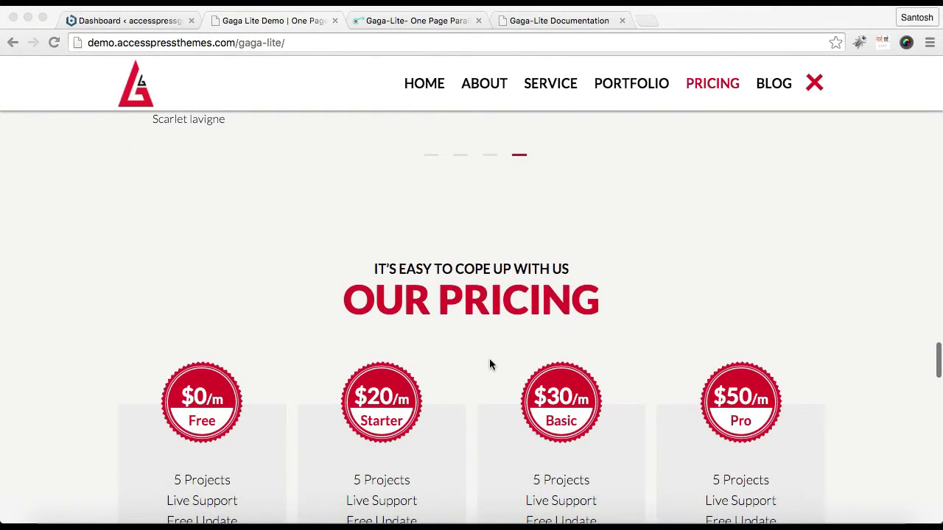
{"action": "scroll", "coordinate": [490, 358], "scroll_direction": "up", "scroll_amount": 3}
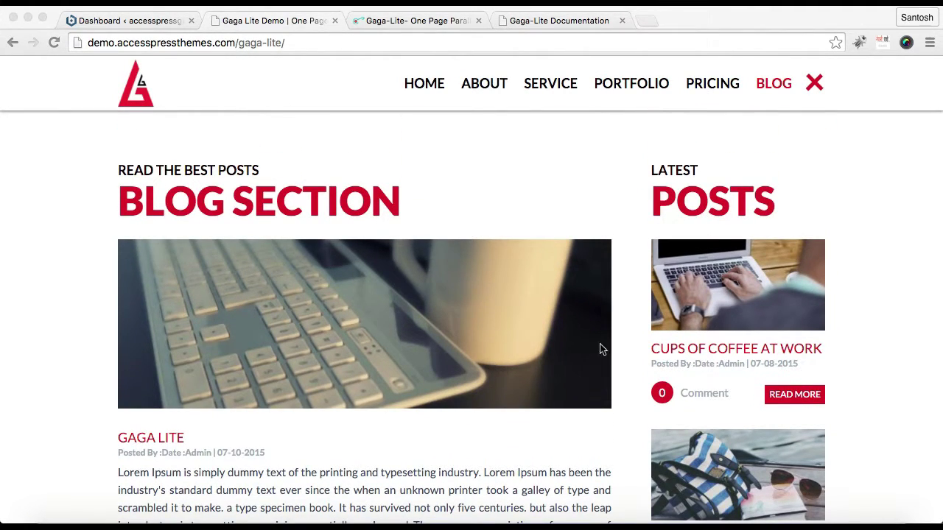
{"action": "scroll", "coordinate": [513, 395], "scroll_direction": "down", "scroll_amount": 5}
{"action": "scroll", "coordinate": [513, 396], "scroll_direction": "up", "scroll_amount": 4}
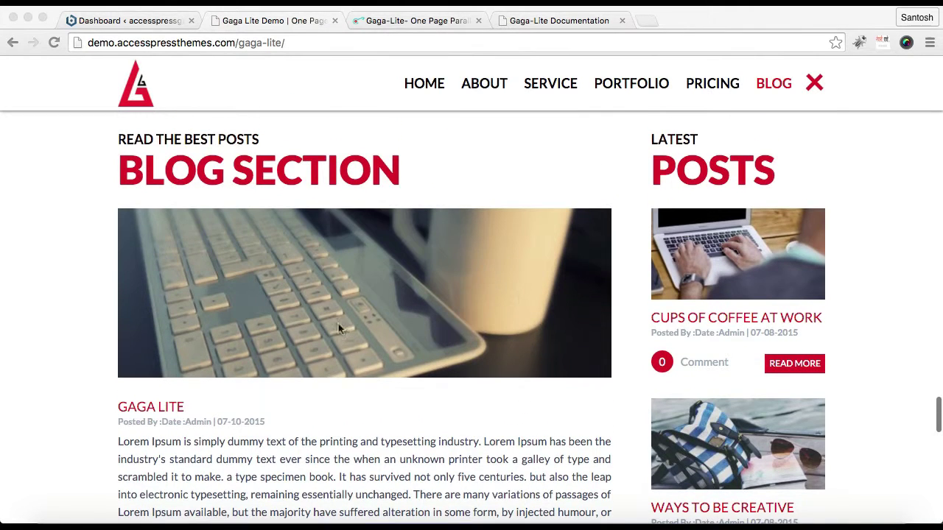
{"action": "scroll", "coordinate": [456, 353], "scroll_direction": "down", "scroll_amount": 10}
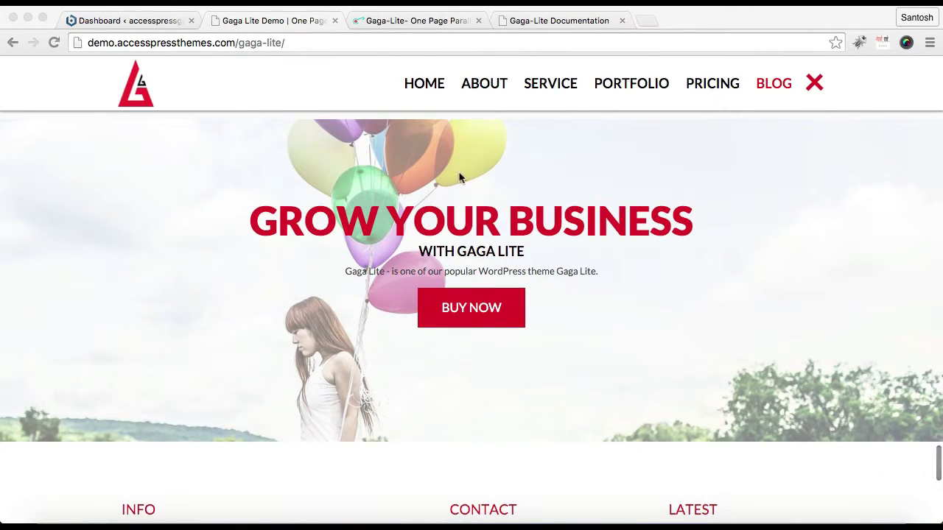
{"action": "scroll", "coordinate": [455, 219], "scroll_direction": "up", "scroll_amount": 10}
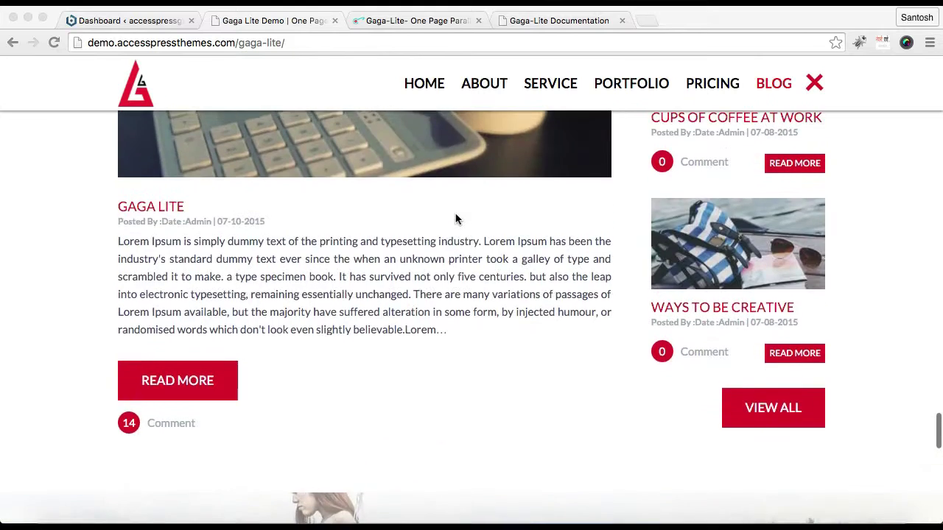
{"action": "scroll", "coordinate": [455, 218], "scroll_direction": "down", "scroll_amount": 3}
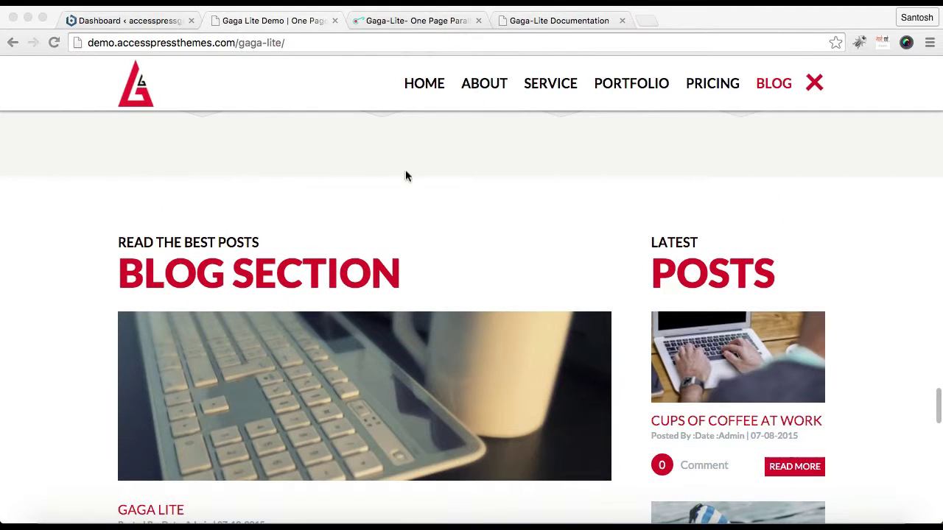
{"action": "left_click", "coordinate": [154, 24]}
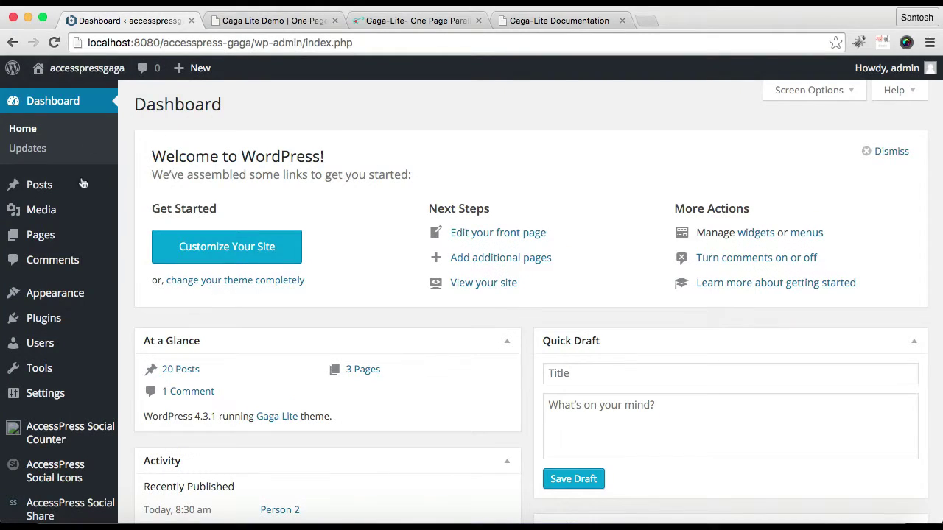
{"action": "mouse_move", "coordinate": [50, 301]}
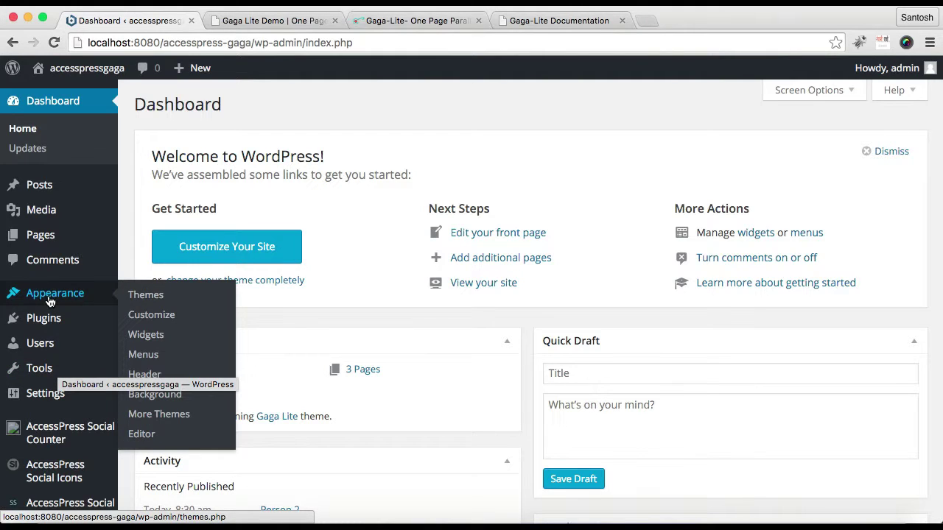
{"action": "left_click", "coordinate": [153, 322]}
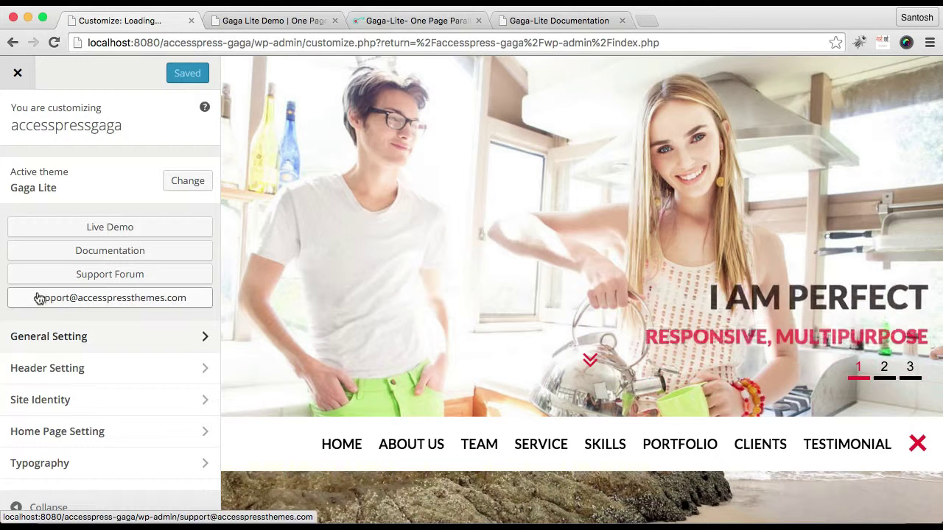
- Open Home Page Setting and then its Blog Section panel
{"action": "scroll", "coordinate": [95, 335], "scroll_direction": "down", "scroll_amount": 3}
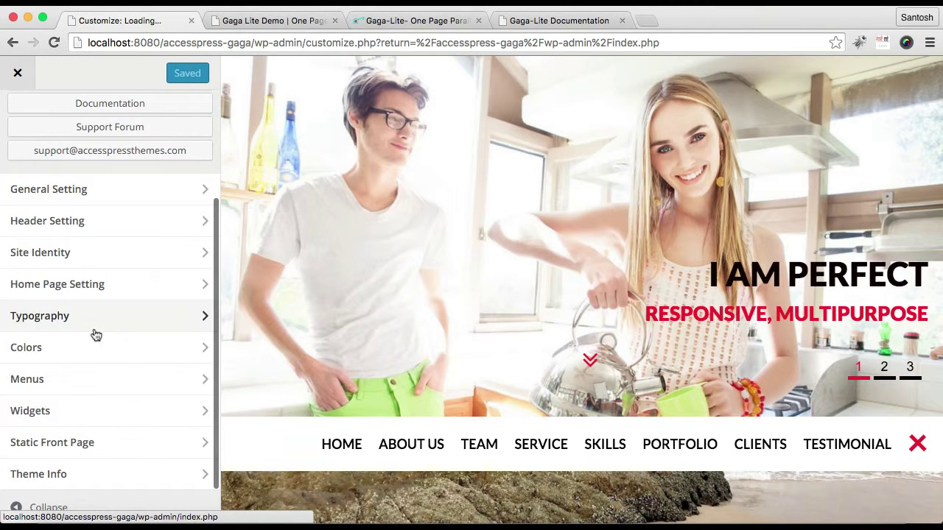
{"action": "left_click", "coordinate": [68, 289]}
{"action": "scroll", "coordinate": [154, 352], "scroll_direction": "down", "scroll_amount": 3}
{"action": "scroll", "coordinate": [118, 310], "scroll_direction": "up", "scroll_amount": 1}
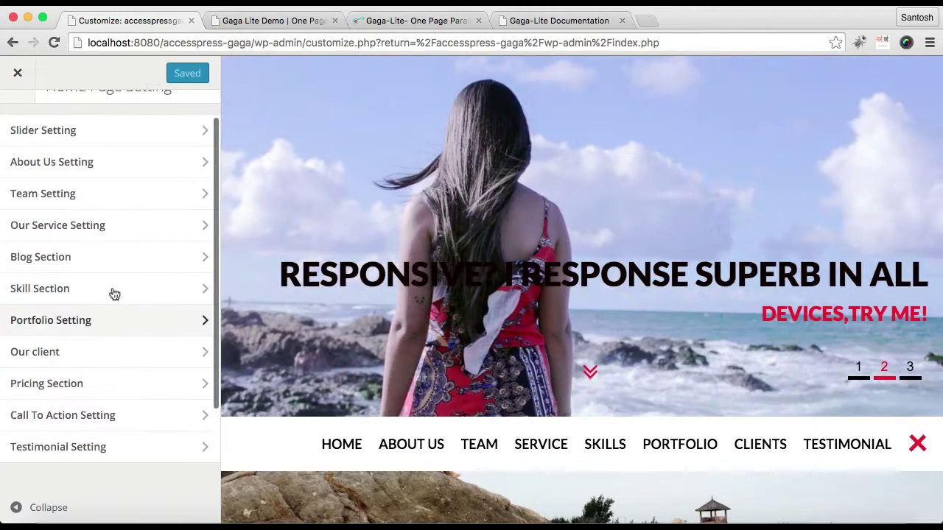
{"action": "left_click", "coordinate": [86, 259]}
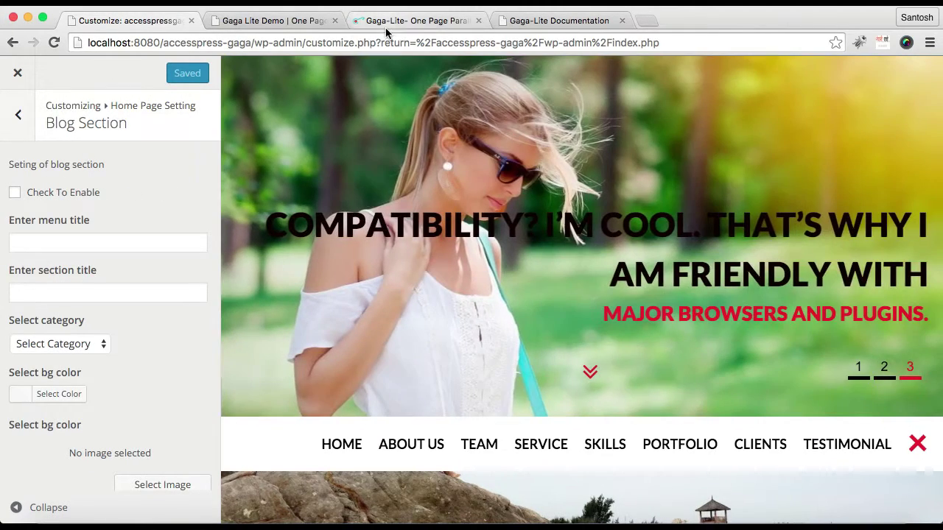
- Compare against the demo site's blog section, then return to the Blog Section settings
{"action": "left_click", "coordinate": [304, 20]}
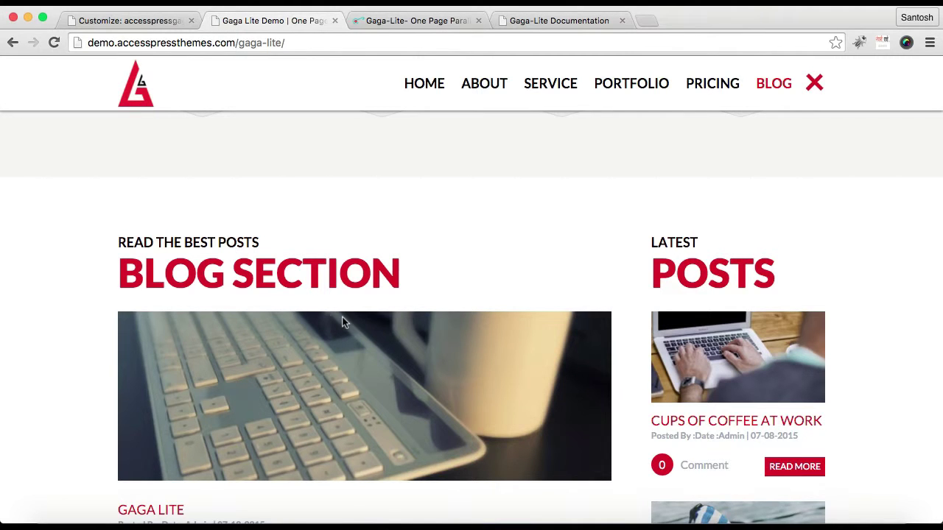
{"action": "scroll", "coordinate": [342, 321], "scroll_direction": "down", "scroll_amount": 4}
{"action": "scroll", "coordinate": [341, 316], "scroll_direction": "up", "scroll_amount": 2}
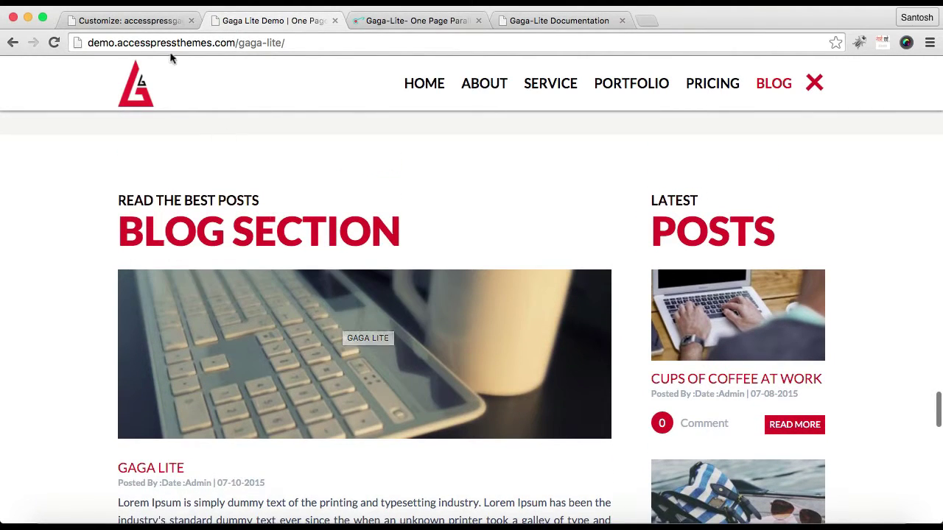
{"action": "left_click", "coordinate": [136, 21]}
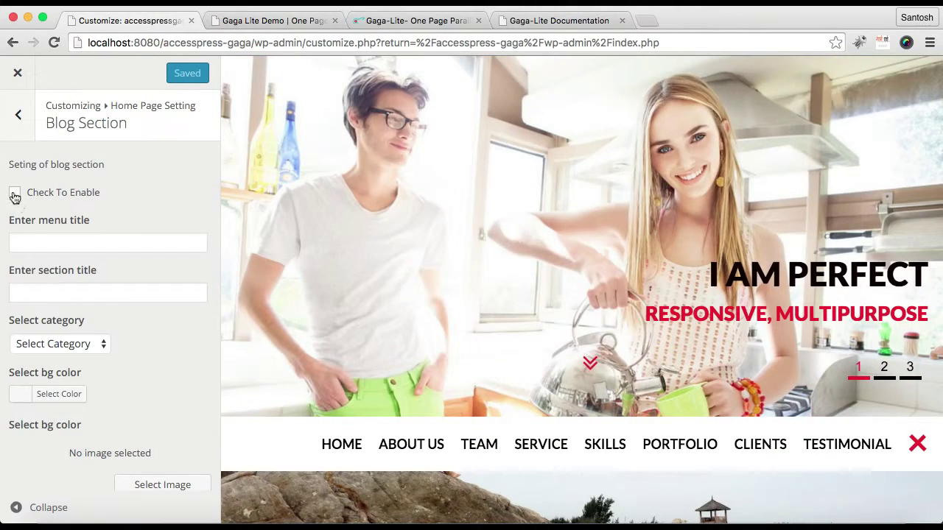
- Enable the Blog Section with menu title 'Blog' and title '<span> Our Recent posts </span> Blog section'
{"action": "left_click", "coordinate": [15, 194]}
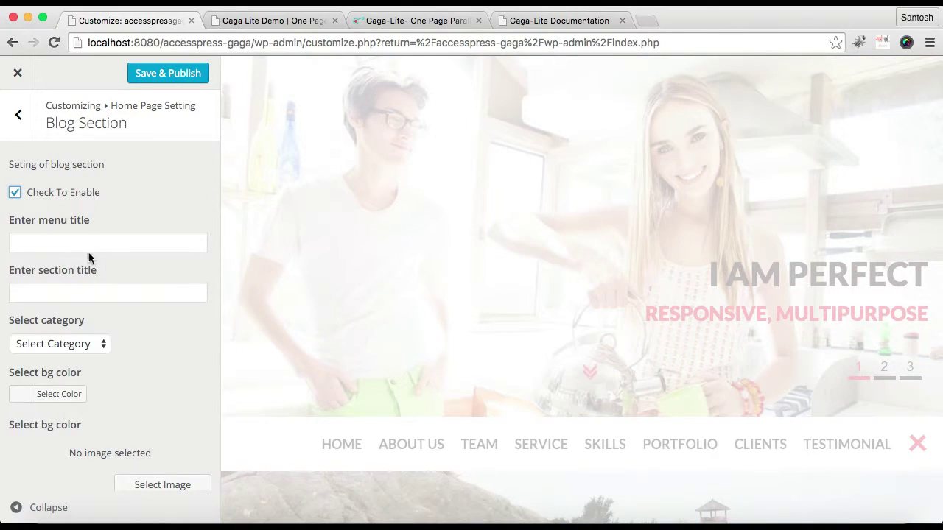
{"action": "left_click", "coordinate": [105, 243]}
{"action": "type", "text": "Bl"}
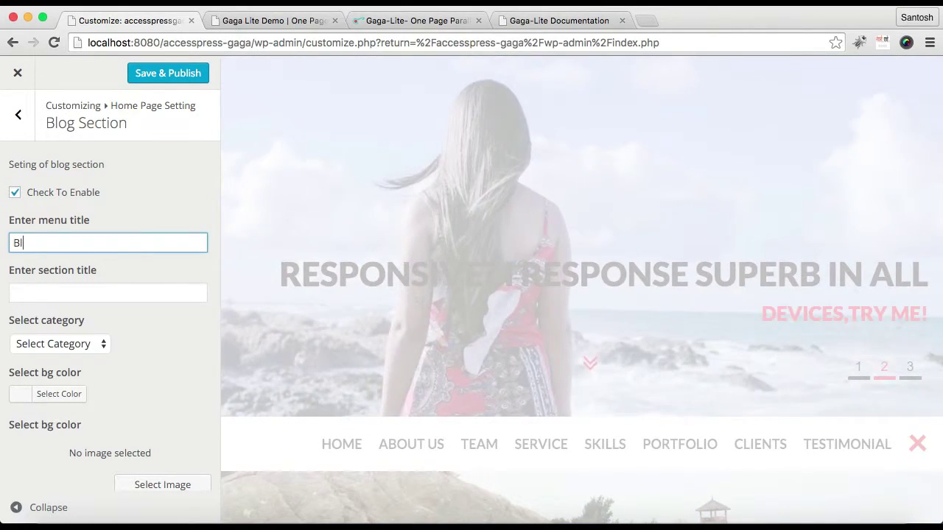
{"action": "type", "text": "og"}
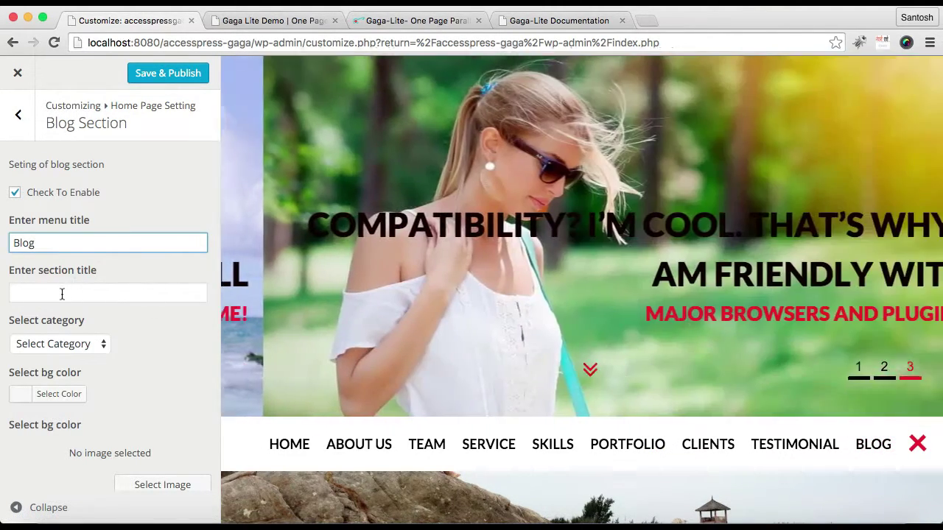
{"action": "left_click", "coordinate": [62, 293]}
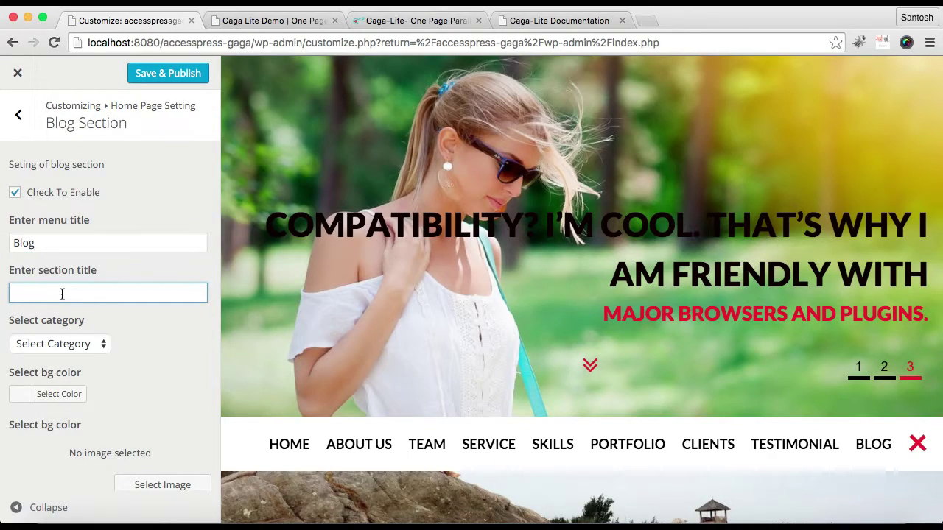
{"action": "type", "text": "<span>"}
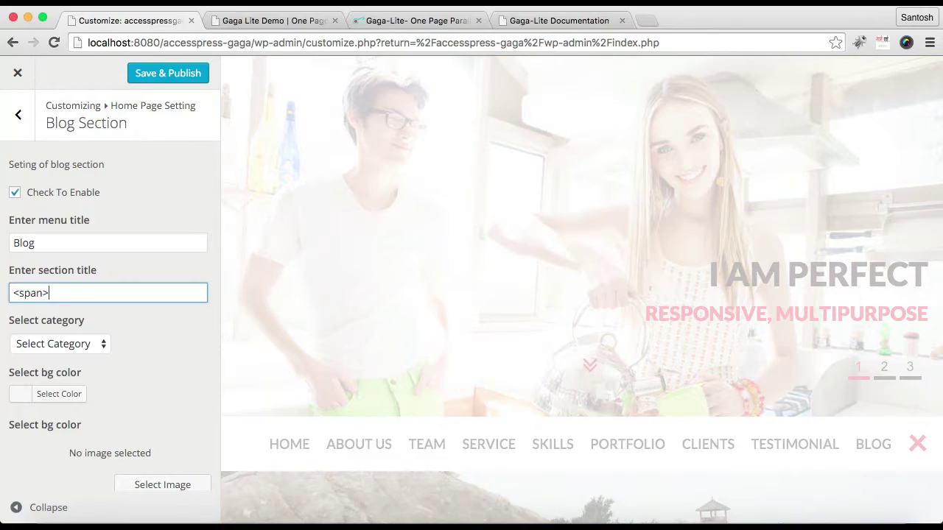
{"action": "type", "text": " Our "}
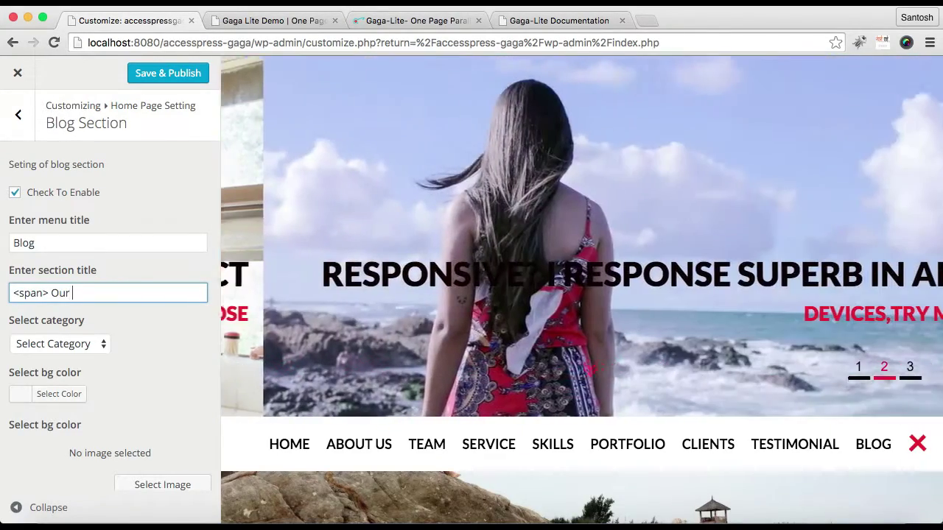
{"action": "type", "text": "Recent posts </"}
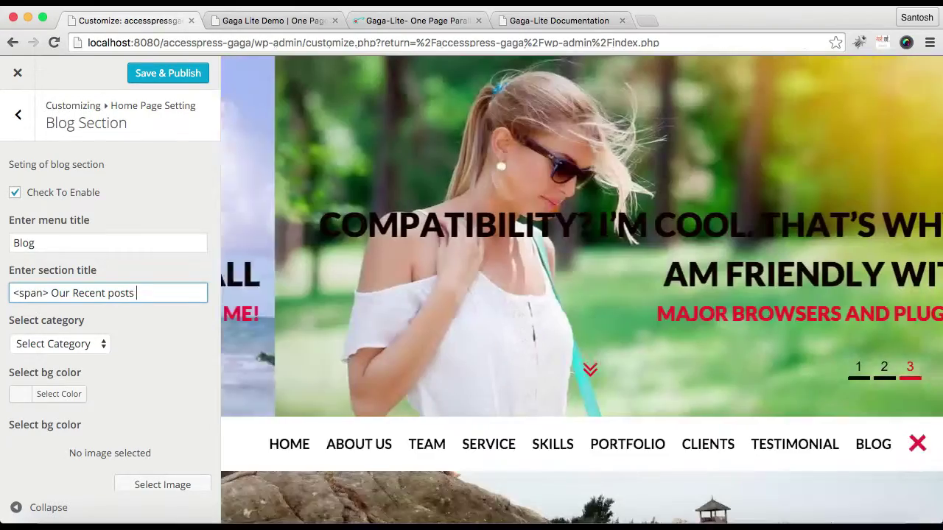
{"action": "type", "text": "span> "}
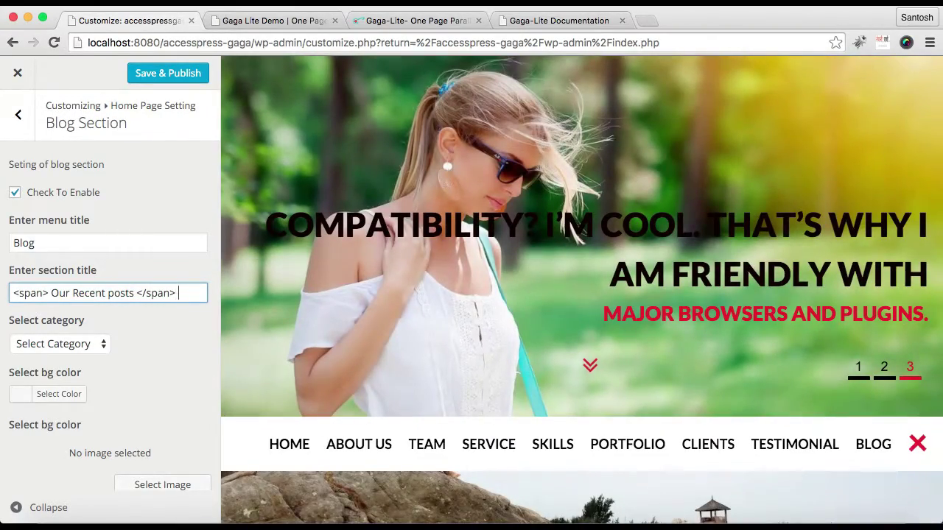
{"action": "type", "text": "Blog section"}
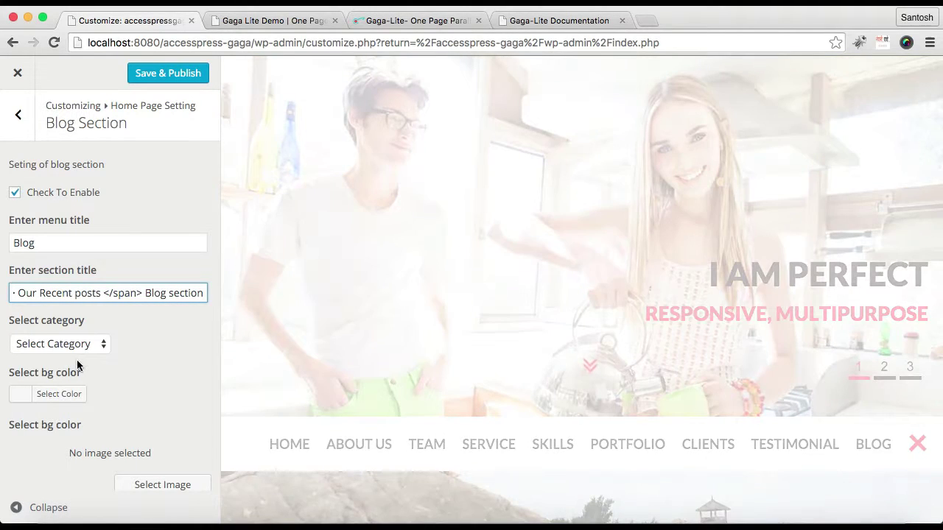
- Set the blog category to Portfolio and publish the changes
{"action": "scroll", "coordinate": [76, 359], "scroll_direction": "down", "scroll_amount": 1}
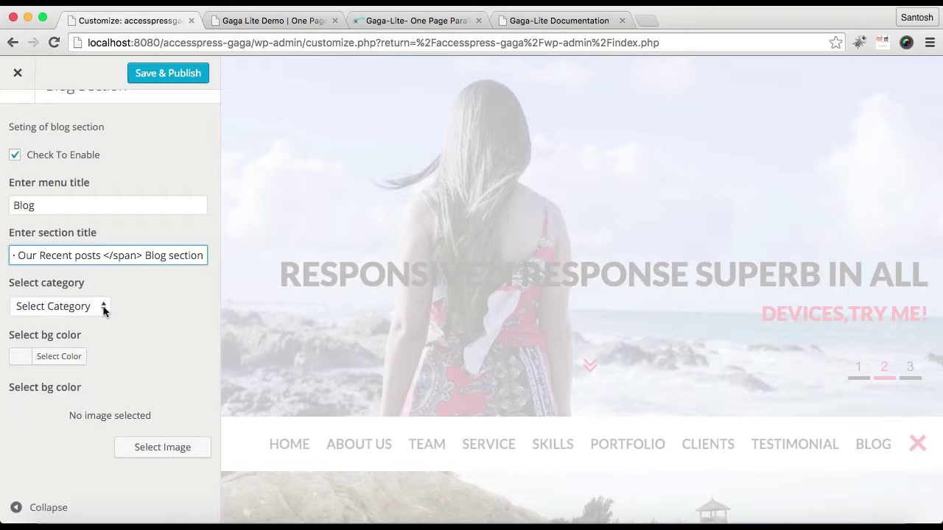
{"action": "left_click", "coordinate": [103, 308]}
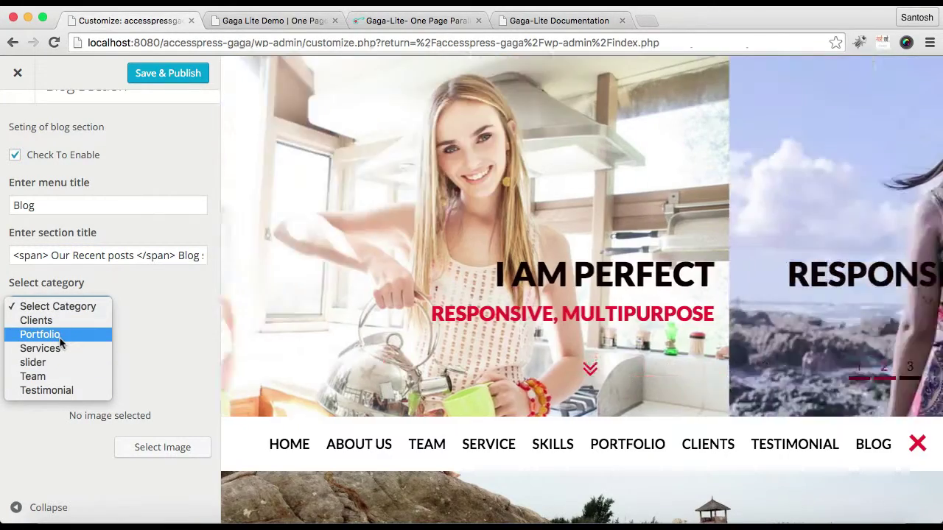
{"action": "left_click", "coordinate": [40, 334]}
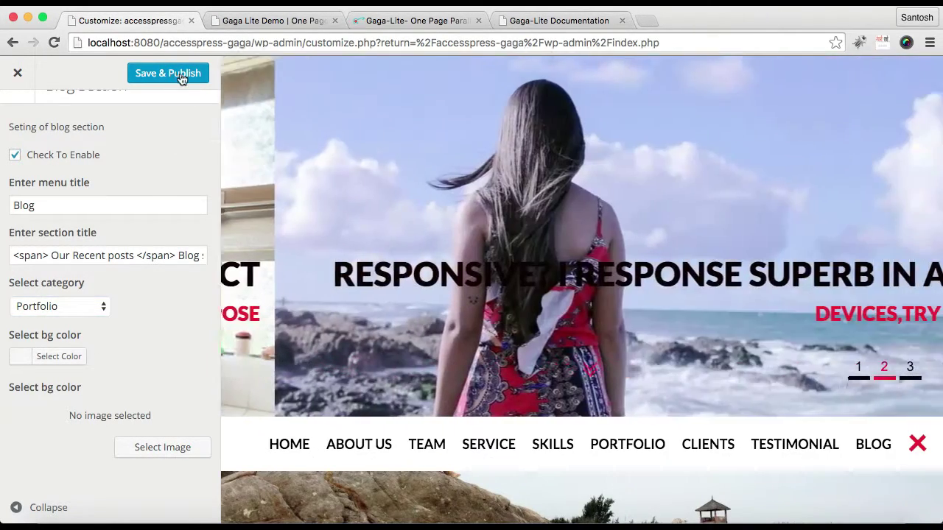
{"action": "left_click", "coordinate": [181, 75]}
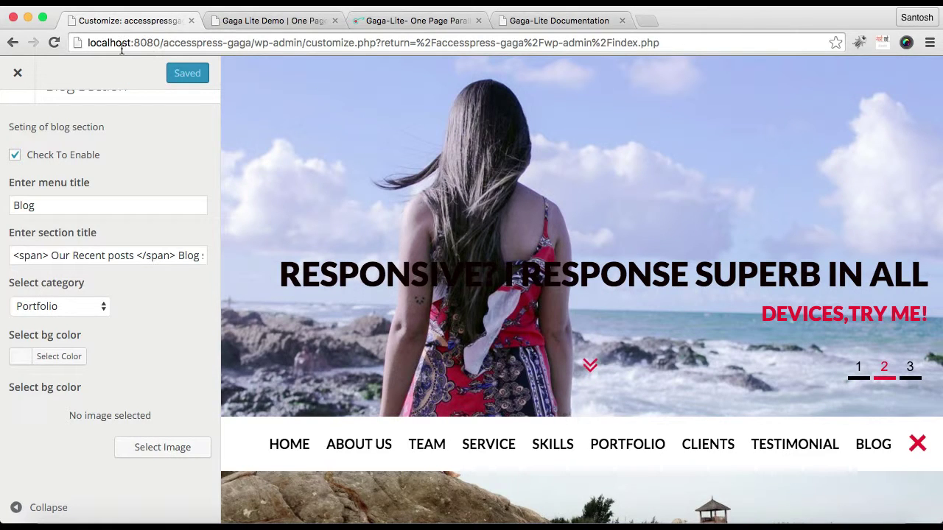
- Close the Customizer and open Visit Site in a new tab
{"action": "left_click", "coordinate": [18, 73]}
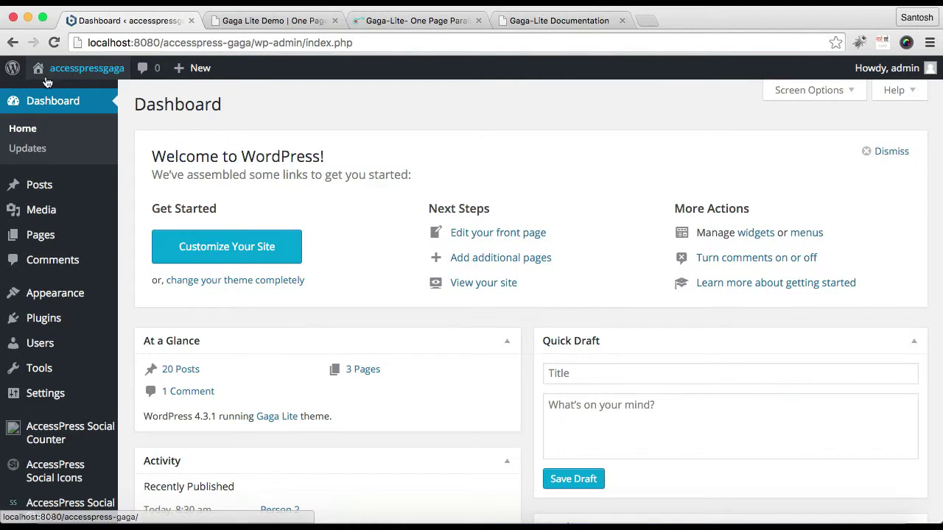
{"action": "mouse_move", "coordinate": [76, 79]}
{"action": "right_click", "coordinate": [58, 99]}
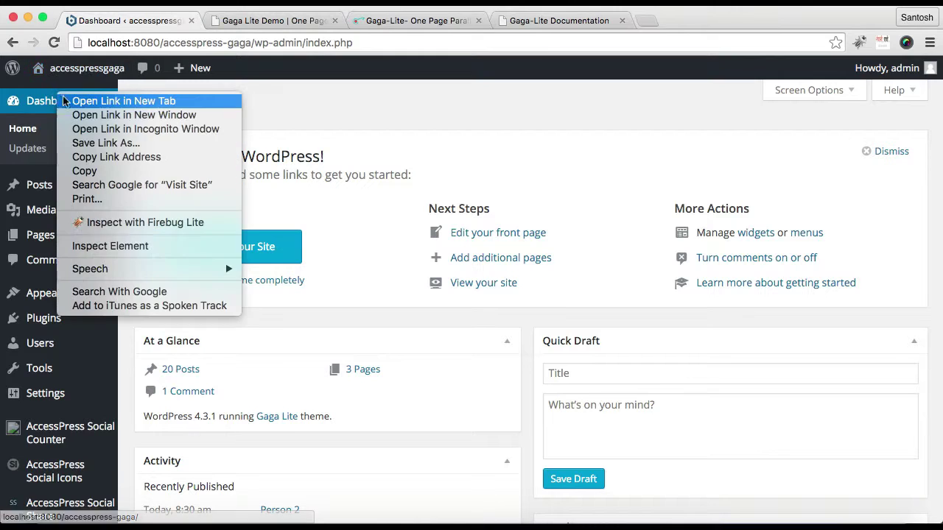
{"action": "left_click", "coordinate": [73, 101]}
- Review the front page's Blog section showing the Computer post and latest posts
{"action": "left_click", "coordinate": [243, 22]}
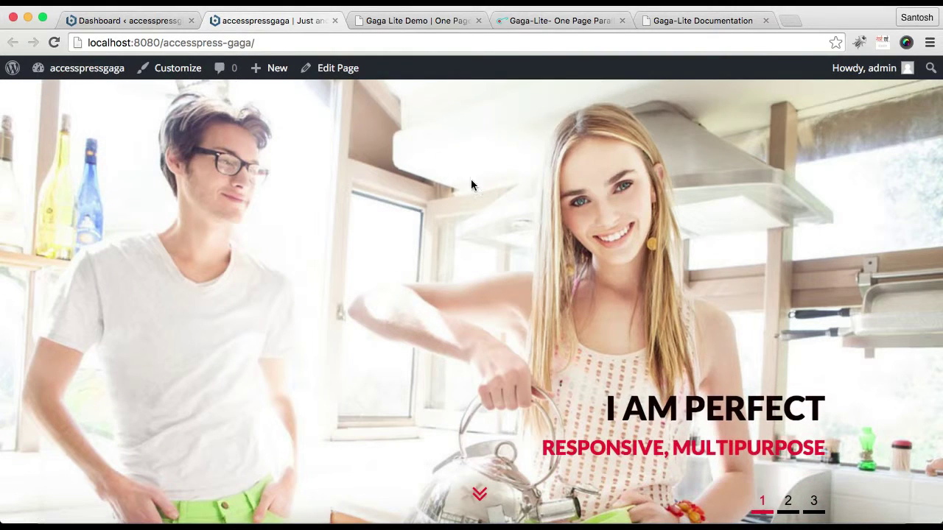
{"action": "scroll", "coordinate": [363, 319], "scroll_direction": "down", "scroll_amount": 20}
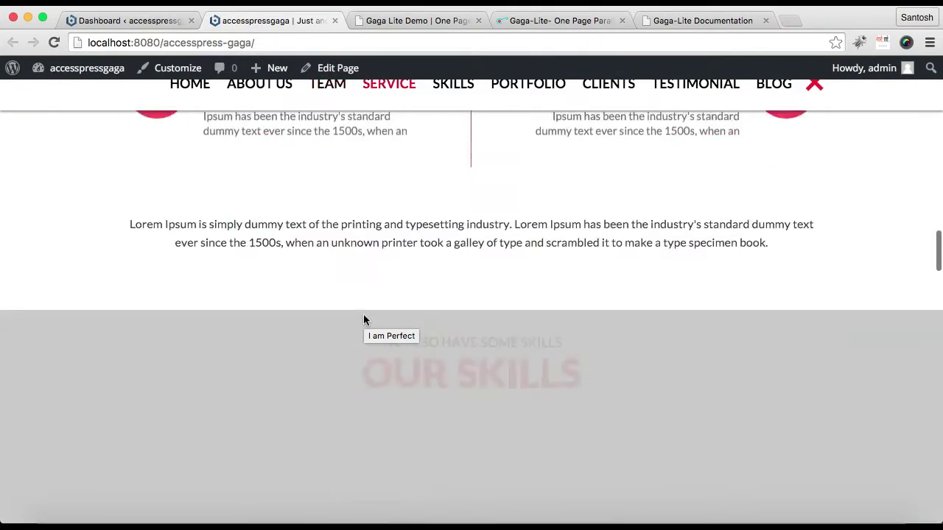
{"action": "scroll", "coordinate": [363, 320], "scroll_direction": "down", "scroll_amount": 20}
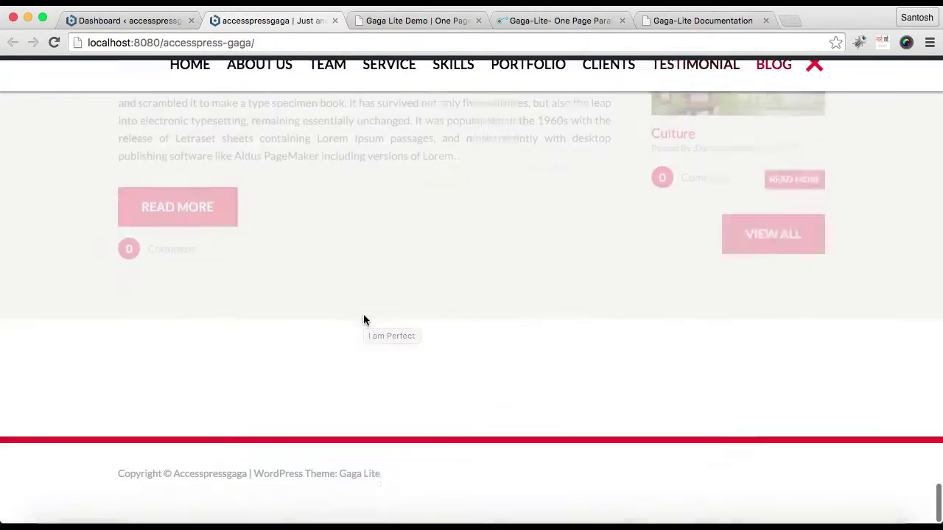
{"action": "scroll", "coordinate": [363, 320], "scroll_direction": "up", "scroll_amount": 10}
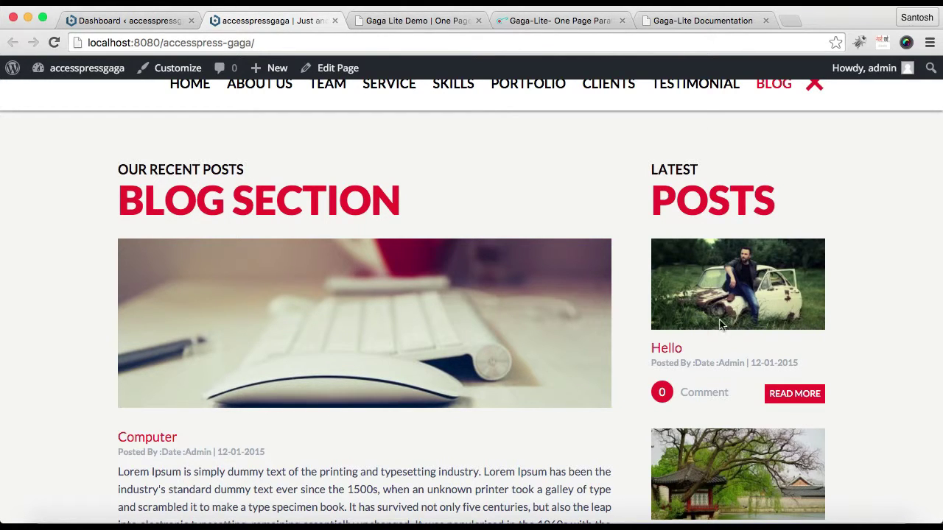
{"action": "scroll", "coordinate": [726, 405], "scroll_direction": "down", "scroll_amount": 4}
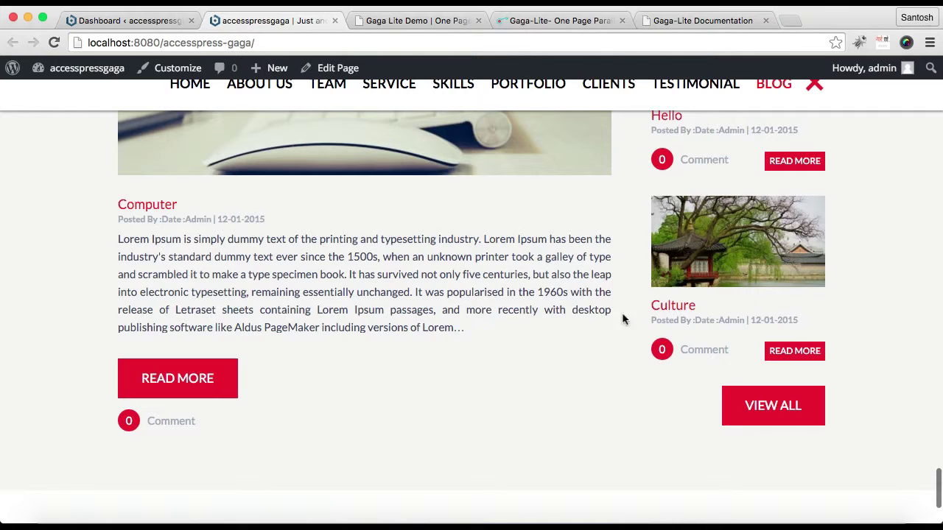
{"action": "scroll", "coordinate": [434, 303], "scroll_direction": "up", "scroll_amount": 5}
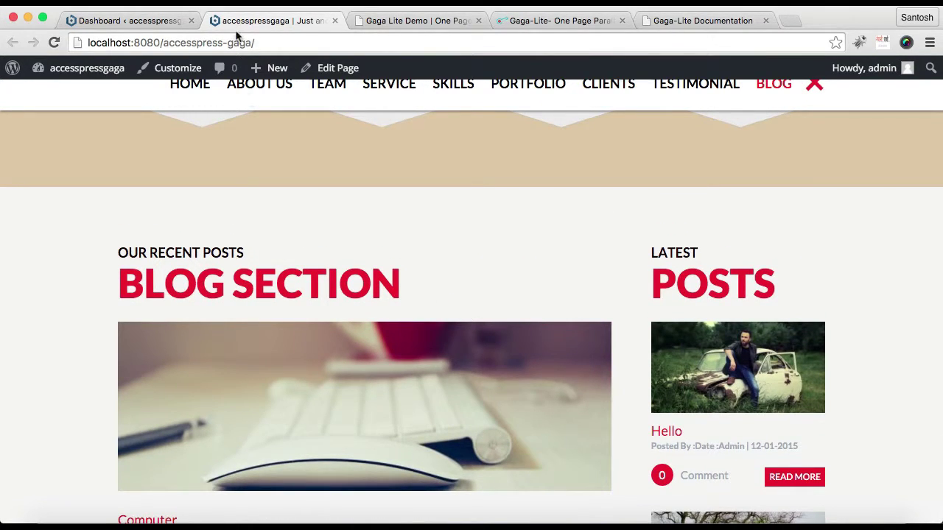
- View the demo's Grow Your Business banner, then go back to the admin Dashboard
{"action": "left_click", "coordinate": [165, 26]}
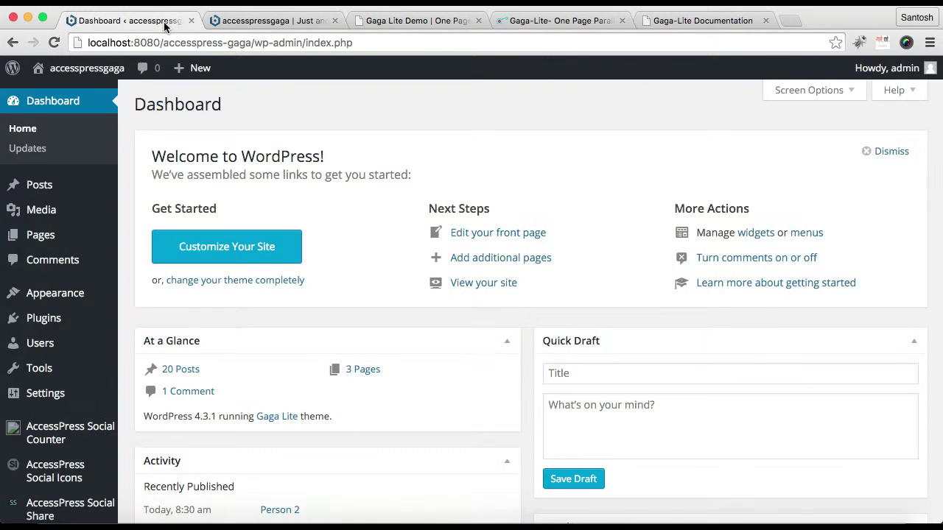
{"action": "left_click", "coordinate": [381, 24]}
{"action": "scroll", "coordinate": [407, 311], "scroll_direction": "down", "scroll_amount": 10}
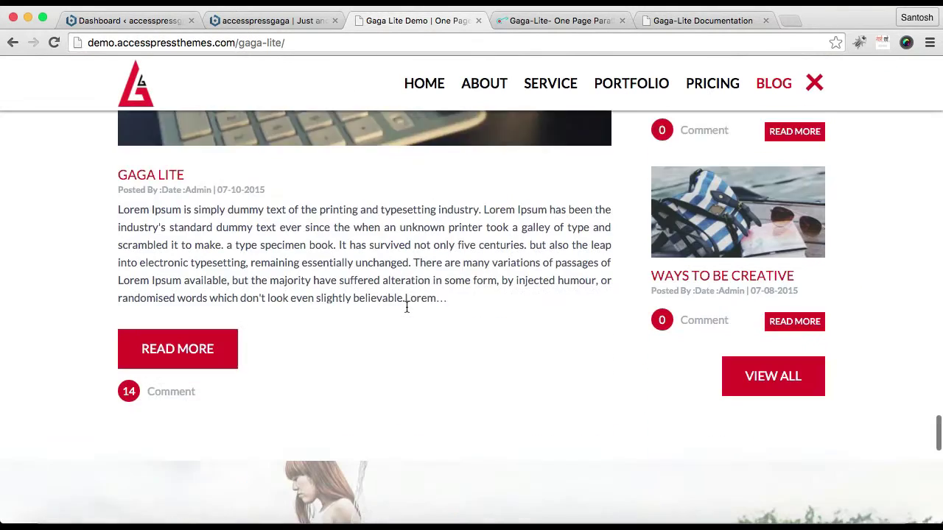
{"action": "scroll", "coordinate": [407, 306], "scroll_direction": "down", "scroll_amount": 3}
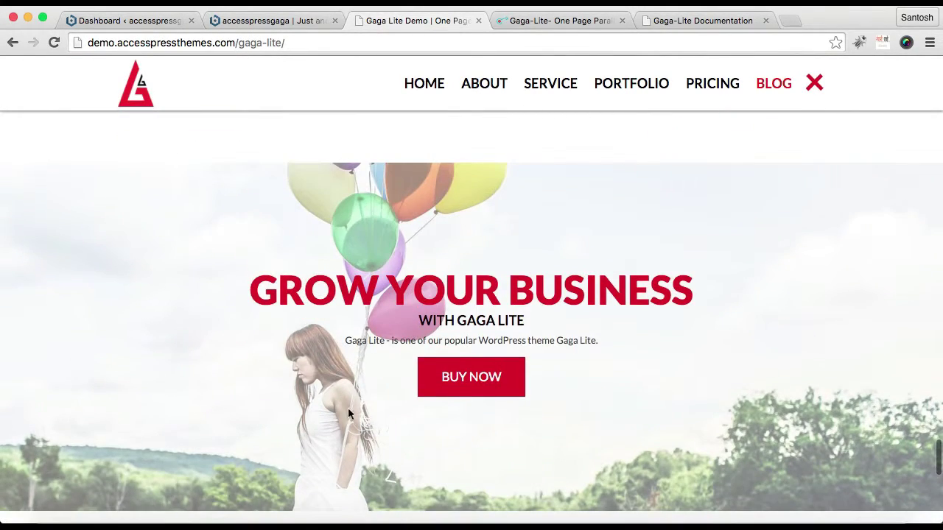
{"action": "left_click", "coordinate": [138, 24]}
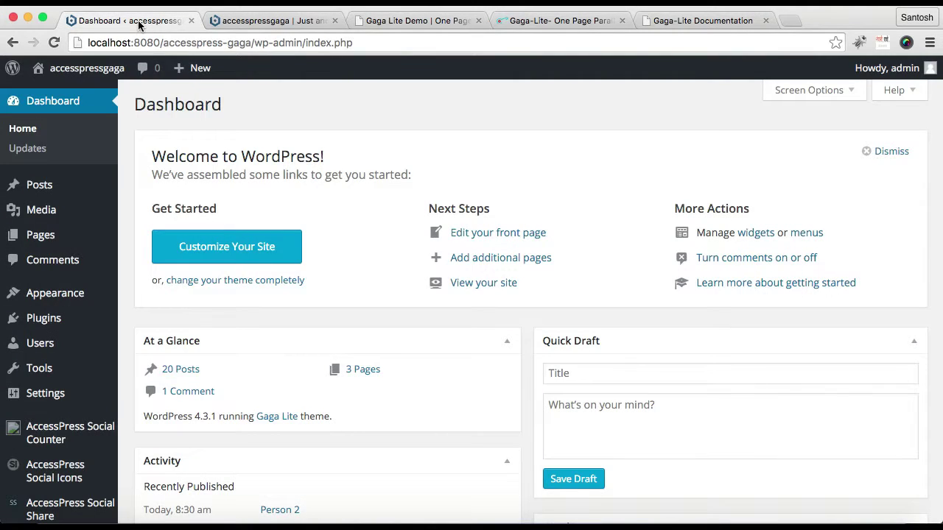
{"action": "mouse_move", "coordinate": [80, 294]}
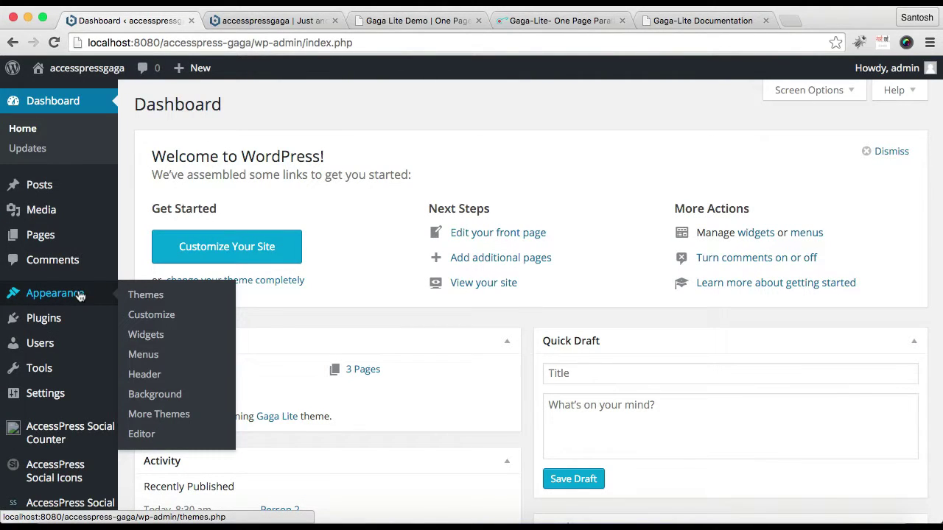
- Open Customize > Home Page Setting > Call To Action Setting
{"action": "left_click", "coordinate": [151, 315]}
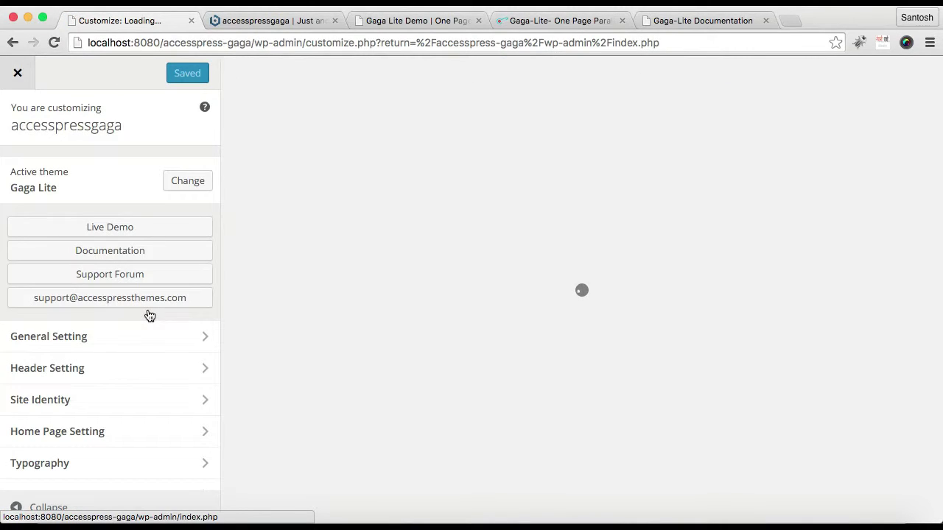
{"action": "scroll", "coordinate": [138, 309], "scroll_direction": "down", "scroll_amount": 3}
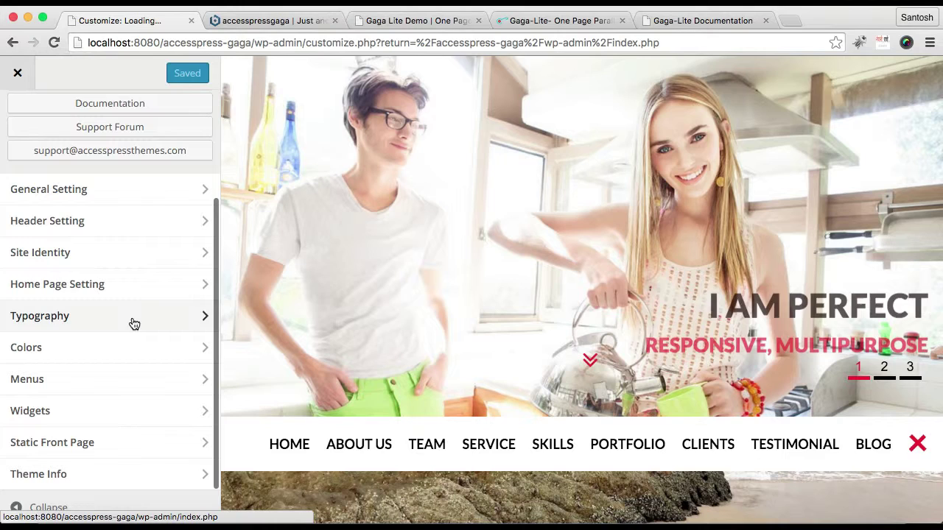
{"action": "left_click", "coordinate": [54, 294]}
{"action": "scroll", "coordinate": [143, 383], "scroll_direction": "down", "scroll_amount": 3}
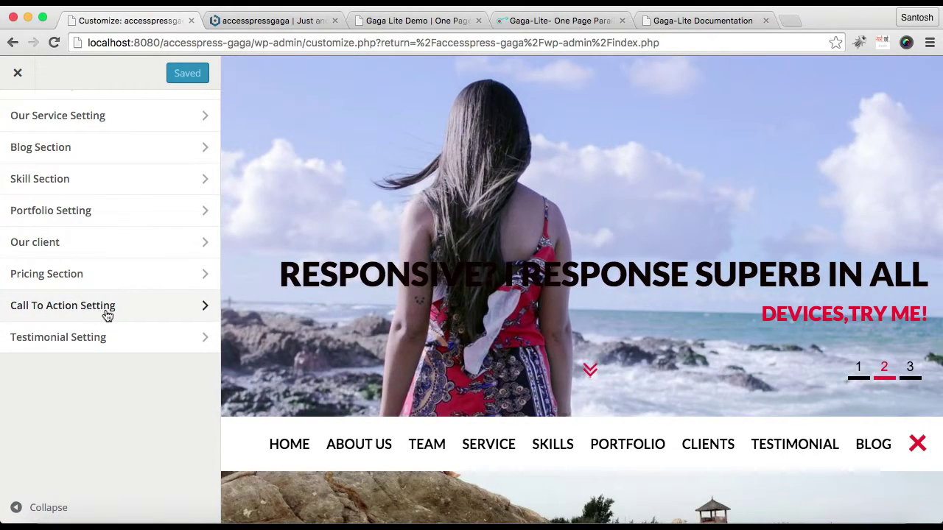
{"action": "left_click", "coordinate": [107, 314]}
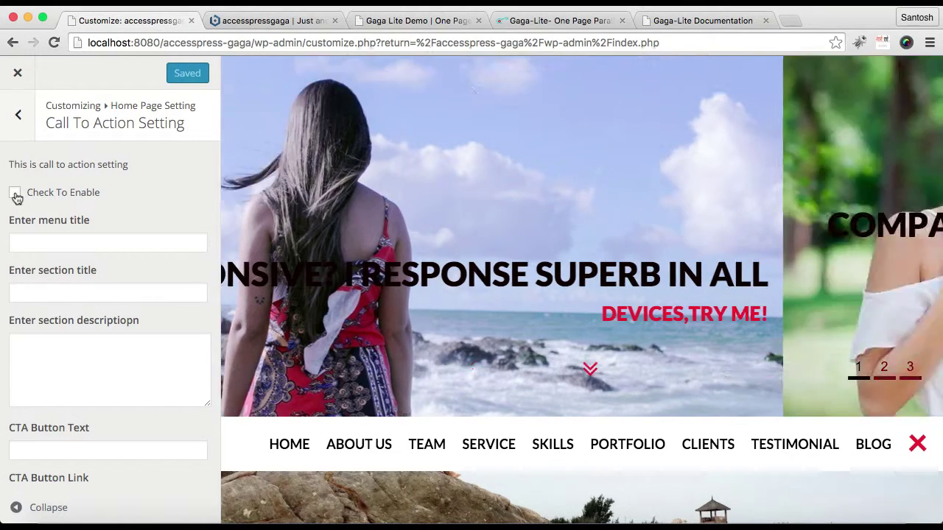
- Enable Call To Action and title it 'Grow your Business with AP Gaga <span>Call to Action</span>'
{"action": "left_click", "coordinate": [15, 193]}
{"action": "left_click", "coordinate": [71, 244]}
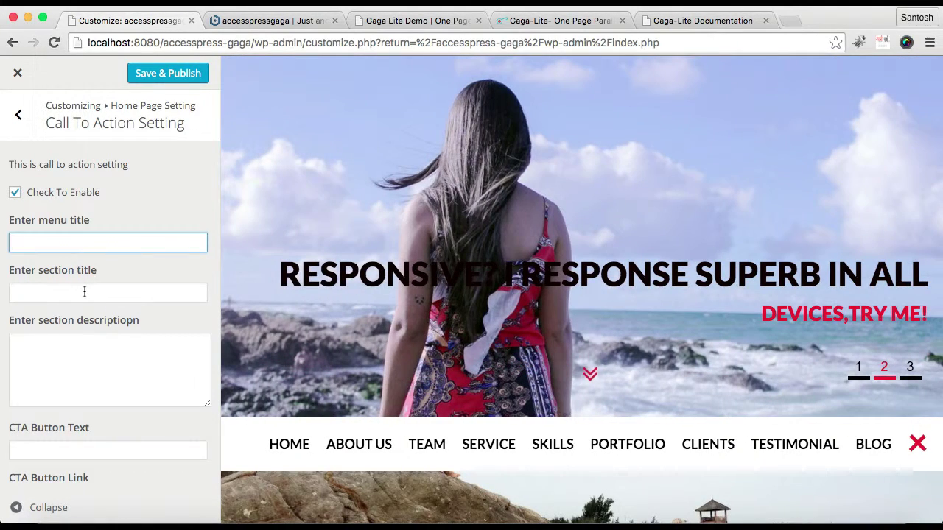
{"action": "left_click", "coordinate": [84, 292]}
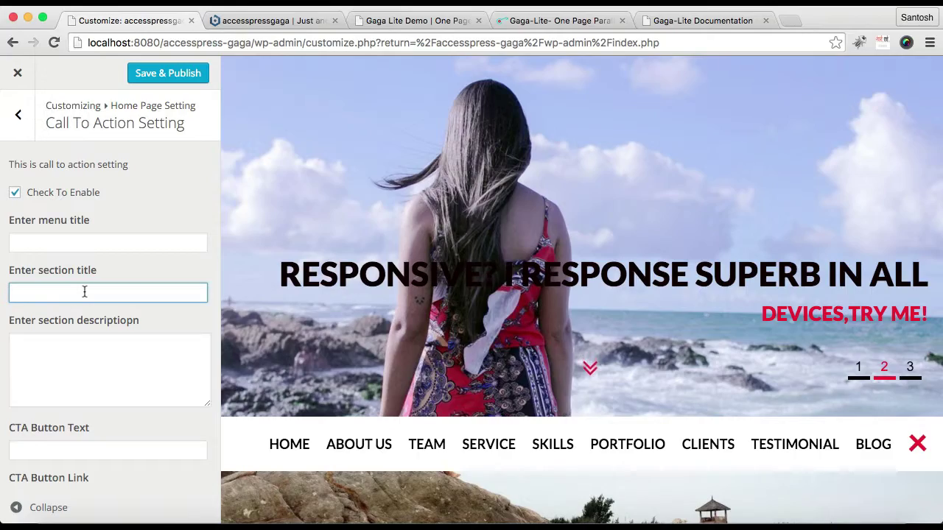
{"action": "type", "text": "Grow your Business with"}
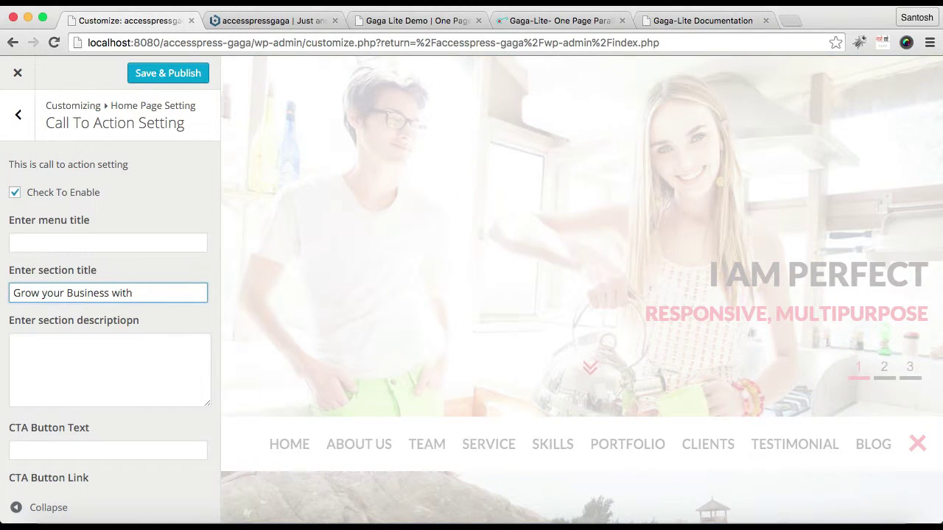
{"action": "type", "text": "AP Gaga"}
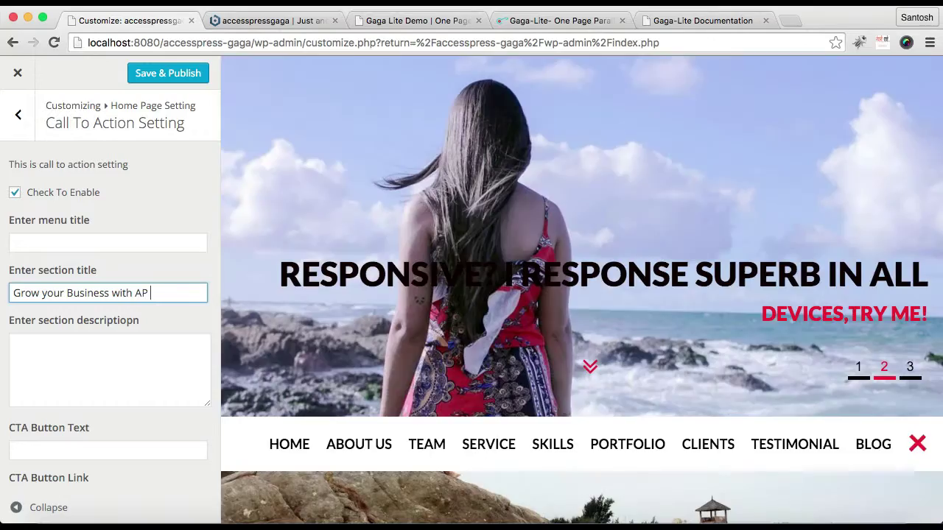
{"action": "type", "text": " <span>"}
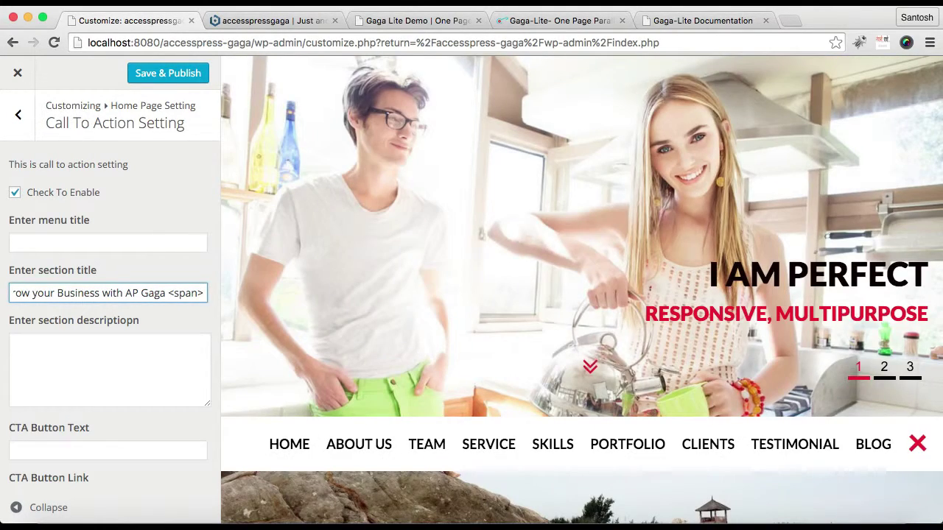
{"action": "type", "text": "Call to Action"}
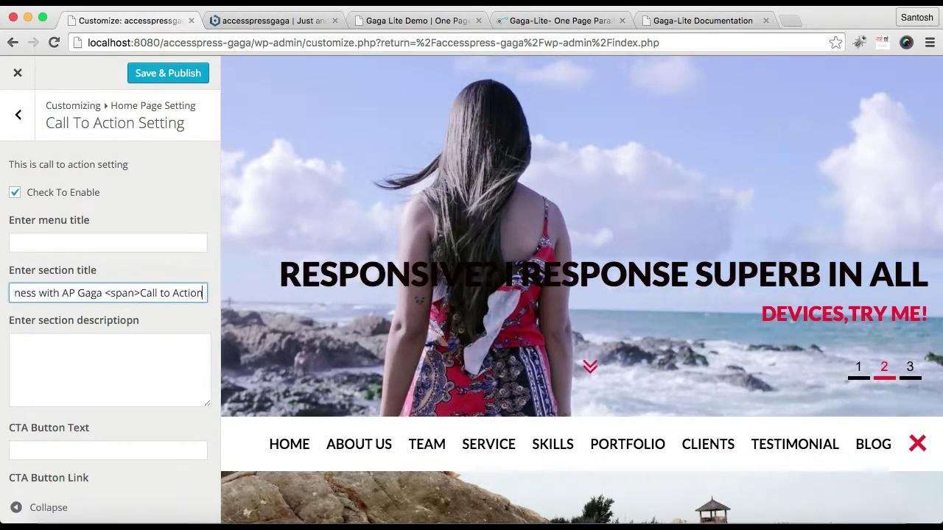
{"action": "type", "text": "</span>"}
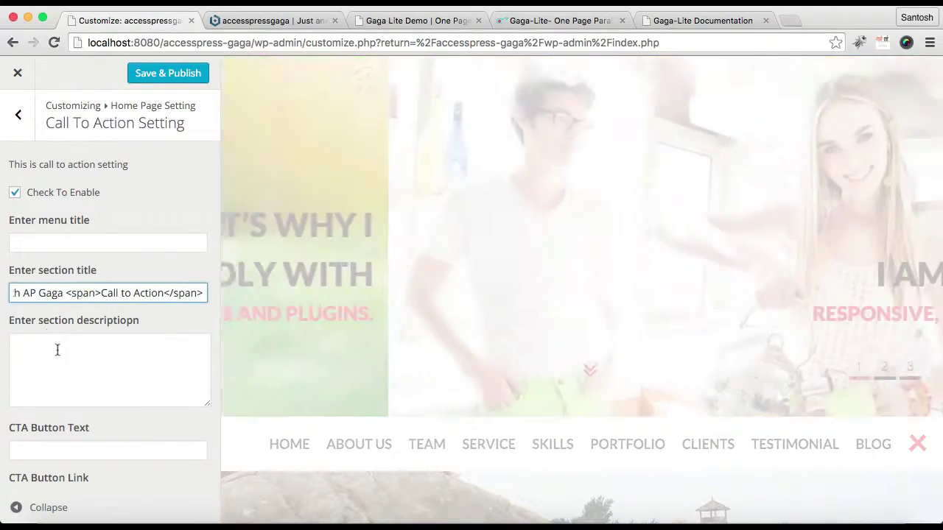
{"action": "left_click", "coordinate": [56, 370]}
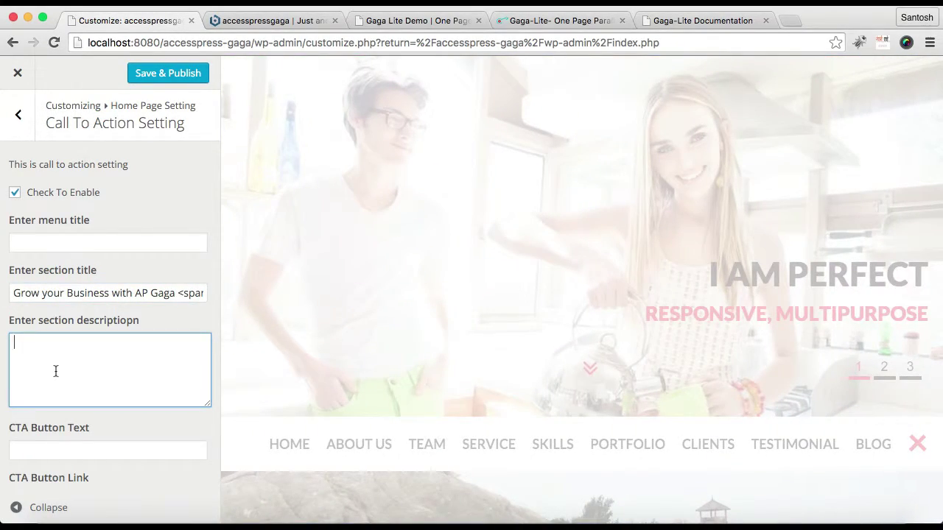
- Copy the opening Lorem Ipsum sentences from the TextEdit notes for the description
{"action": "left_click", "coordinate": [226, 519]}
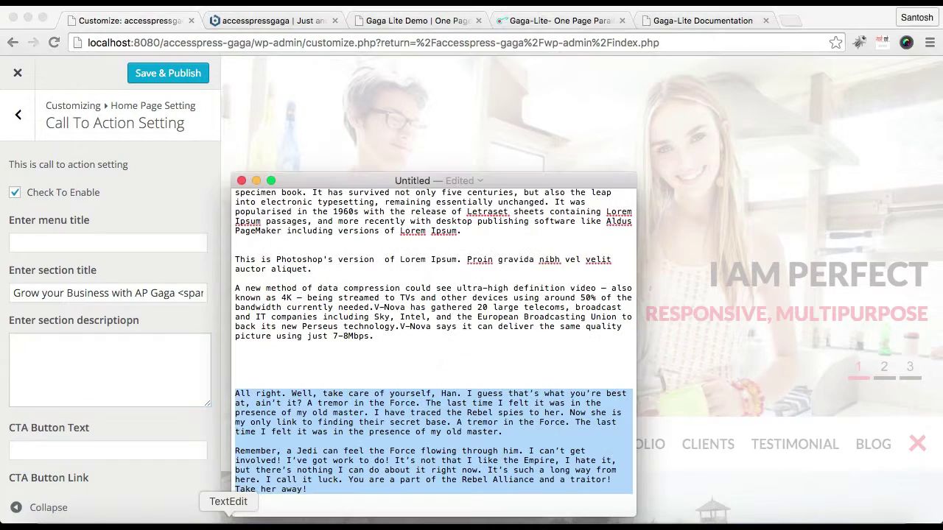
{"action": "left_click", "coordinate": [266, 369]}
{"action": "scroll", "coordinate": [258, 317], "scroll_direction": "up", "scroll_amount": 5}
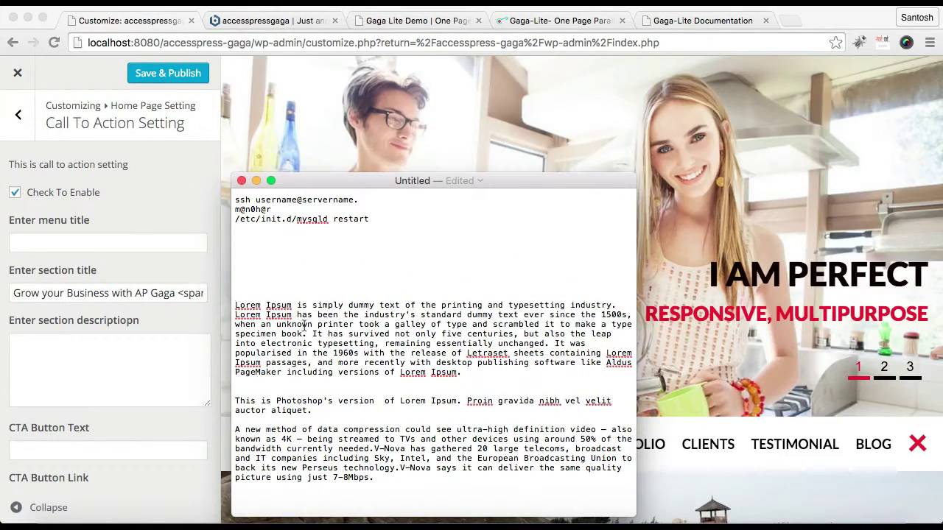
{"action": "key", "text": "ctrl+v"}
{"action": "left_click_drag", "start_coordinate": [236, 239], "coordinate": [543, 246]}
{"action": "key", "text": "super+c"}
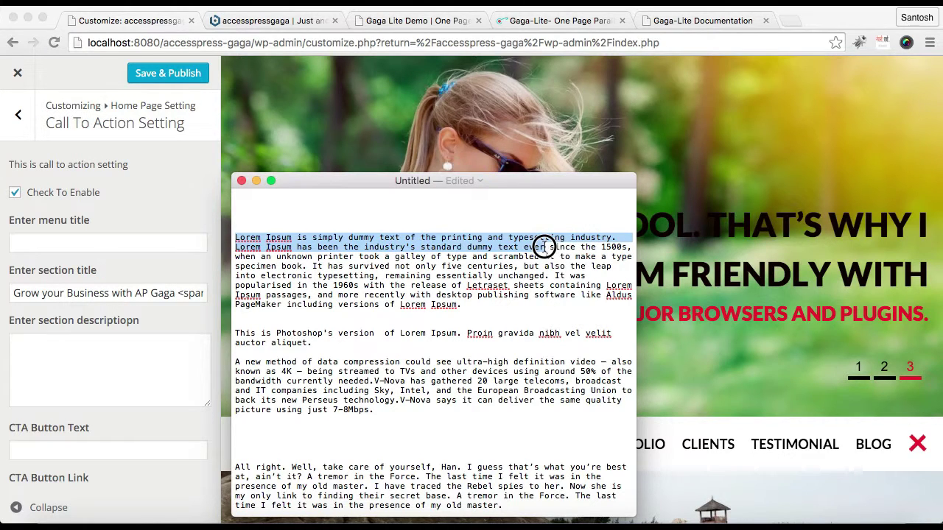
{"action": "left_click", "coordinate": [133, 367]}
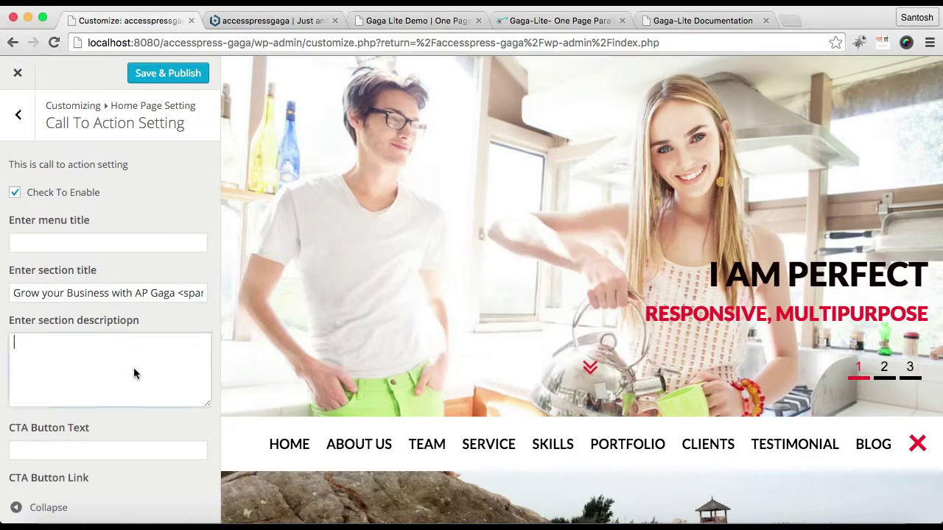
- Paste the Lorem Ipsum text as the description and set the CTA button text to 'Click it'
{"action": "key", "text": "super+v"}
{"action": "scroll", "coordinate": [144, 384], "scroll_direction": "down", "scroll_amount": 5}
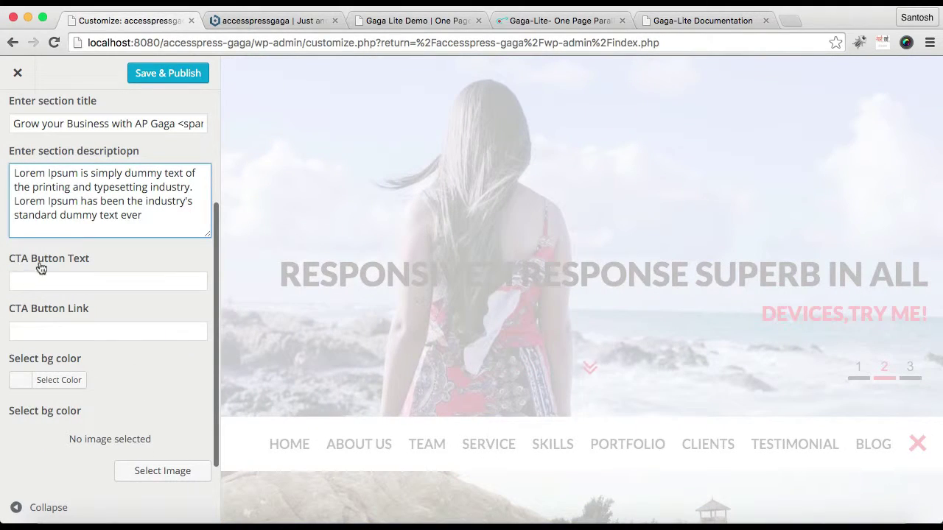
{"action": "left_click", "coordinate": [79, 282]}
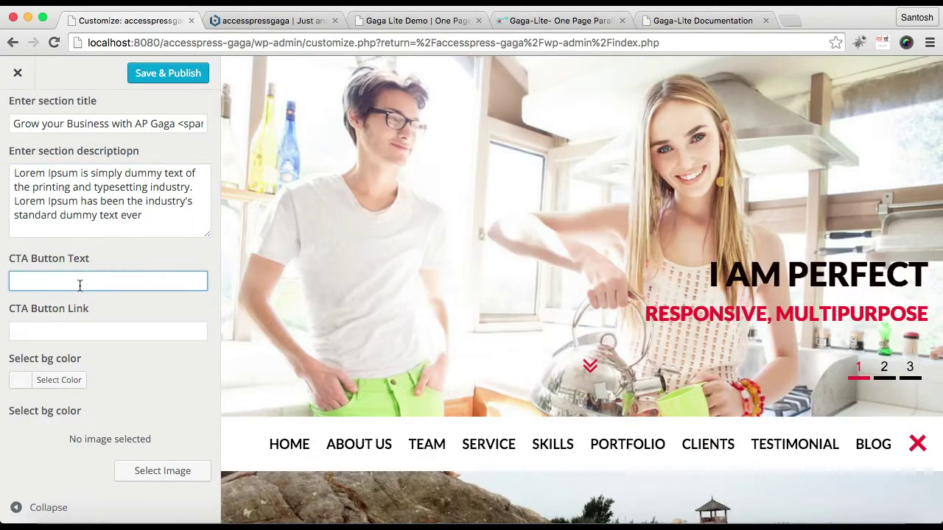
{"action": "type", "text": "Click "}
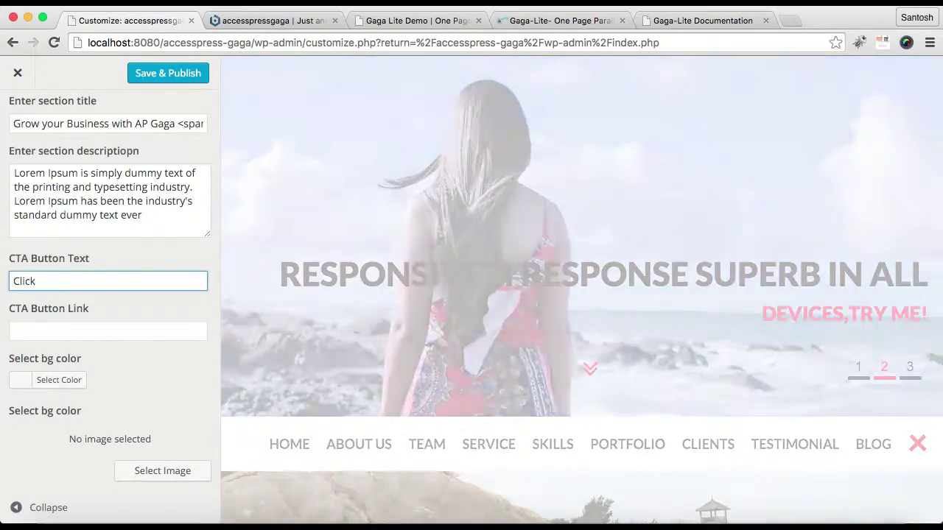
{"action": "type", "text": "i"}
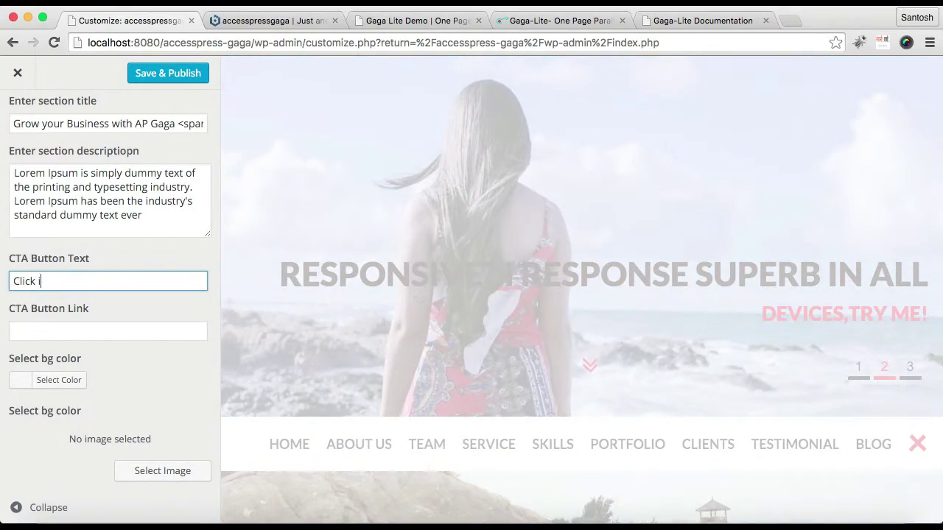
{"action": "type", "text": "t"}
{"action": "left_click", "coordinate": [84, 332]}
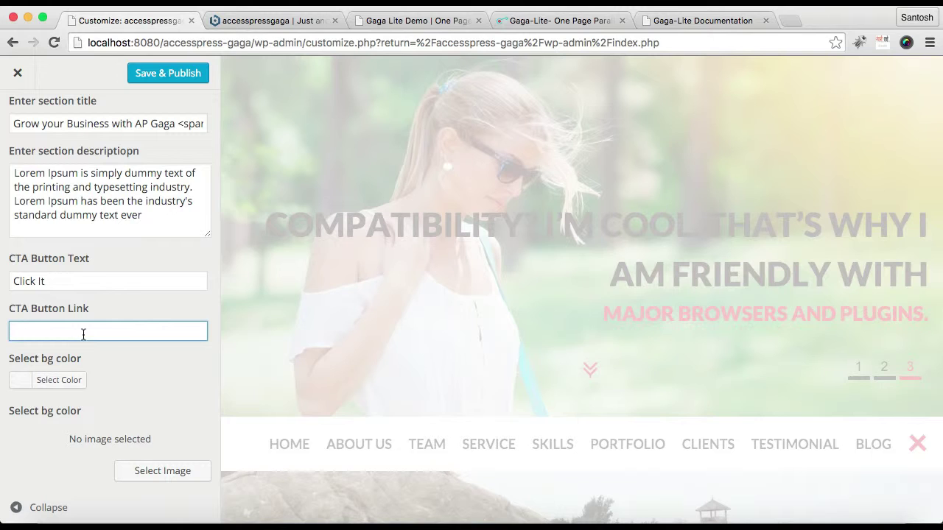
- Copy the Gaga Lite theme page URL from accesspressthemes.com
{"action": "left_click", "coordinate": [415, 20]}
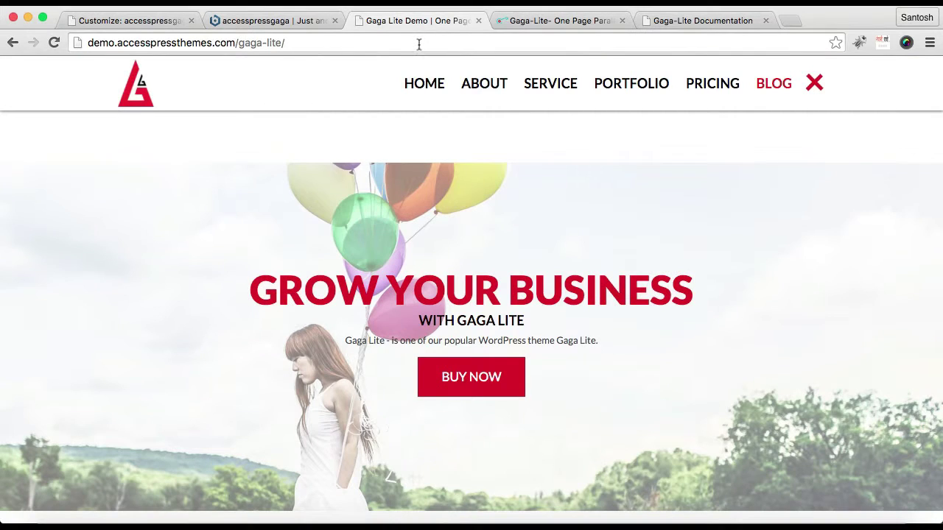
{"action": "left_click", "coordinate": [419, 44]}
{"action": "type", "text": "codecanyon.net"}
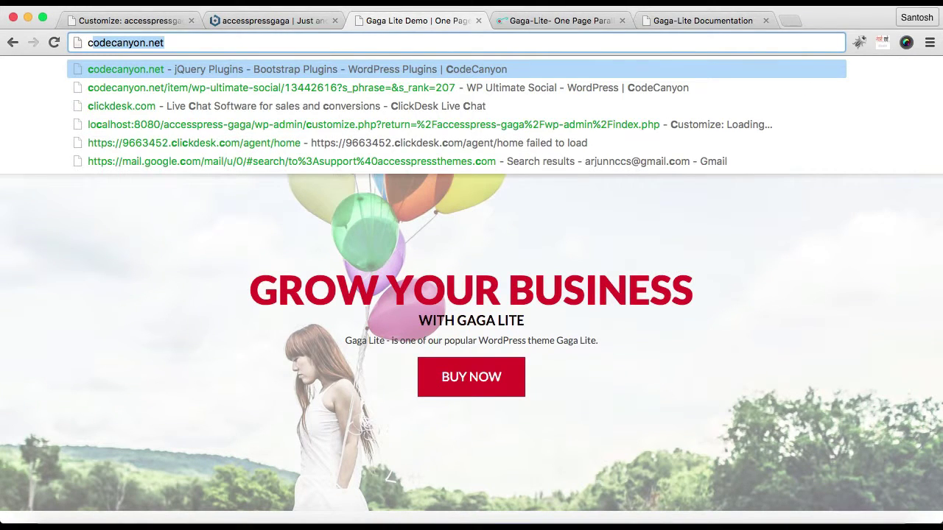
{"action": "left_click", "coordinate": [513, 25]}
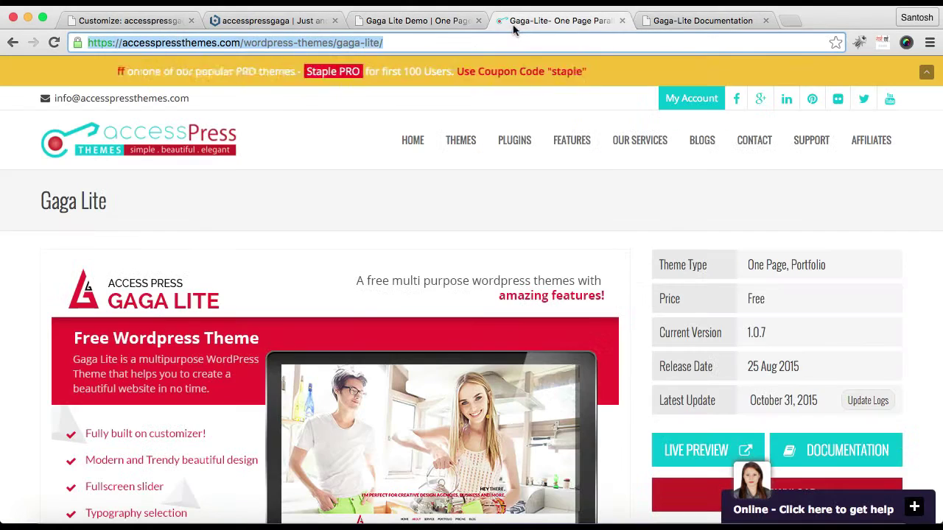
- Paste that URL as the CTA Button Link and publish the Customizer changes
{"action": "left_click", "coordinate": [136, 22]}
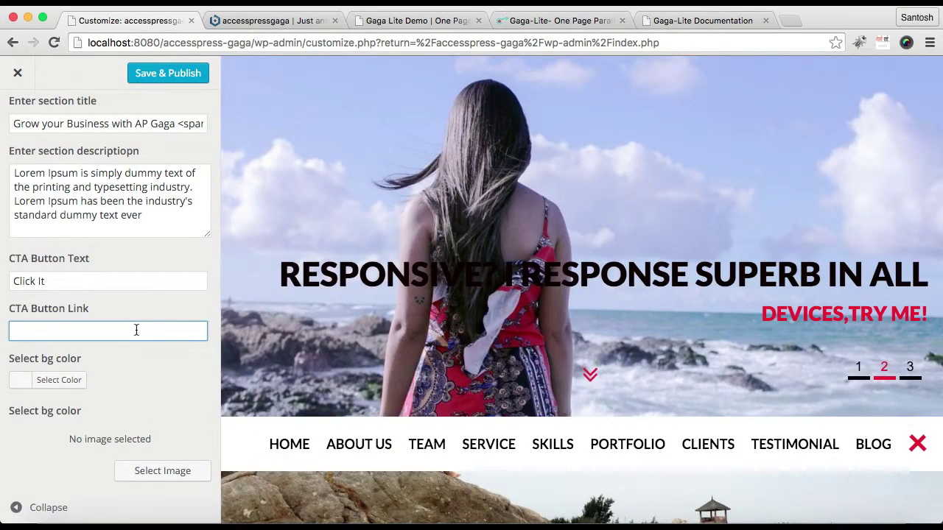
{"action": "type", "text": "http://accesspressthemes.com/wordpress-themes/gaga-lite/"}
{"action": "scroll", "coordinate": [50, 369], "scroll_direction": "down", "scroll_amount": 1}
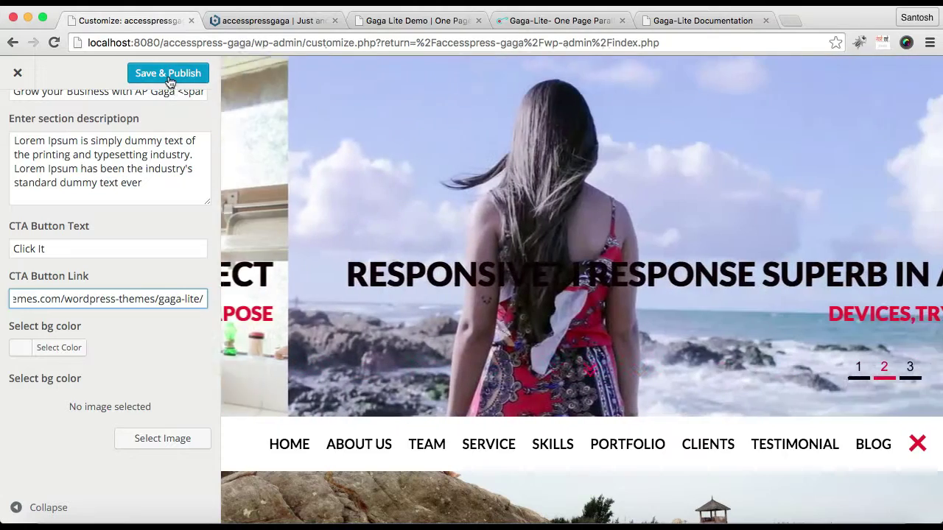
{"action": "left_click", "coordinate": [168, 75]}
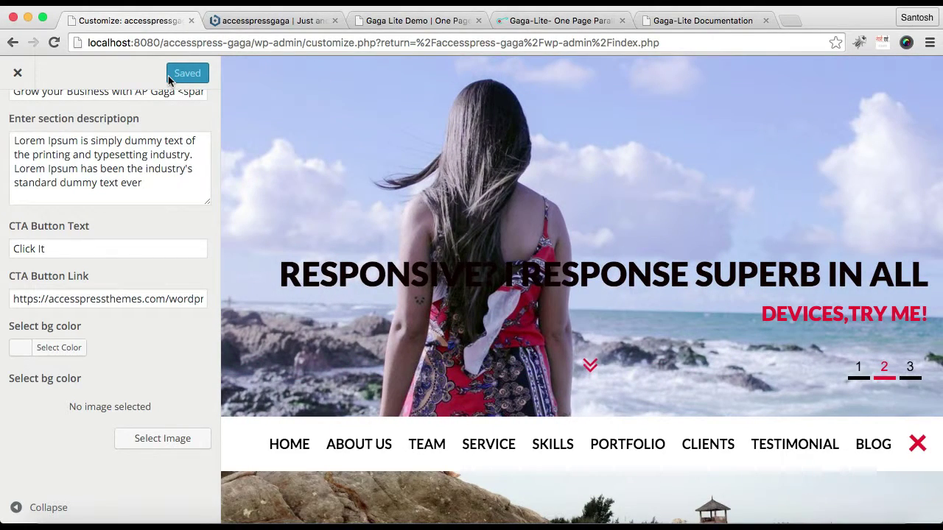
{"action": "scroll", "coordinate": [169, 177], "scroll_direction": "up", "scroll_amount": 5}
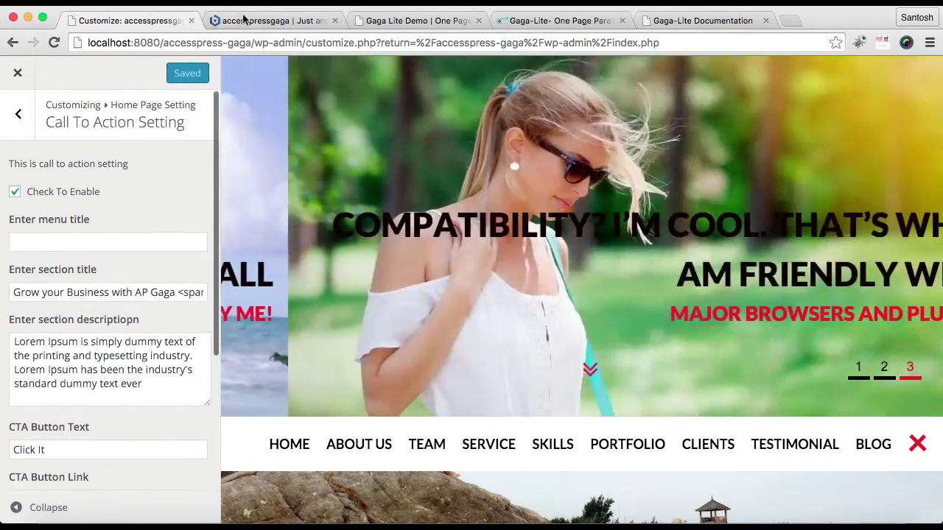
{"action": "left_click", "coordinate": [243, 18]}
{"action": "left_click", "coordinate": [293, 42]}
{"action": "key", "text": "Return"}
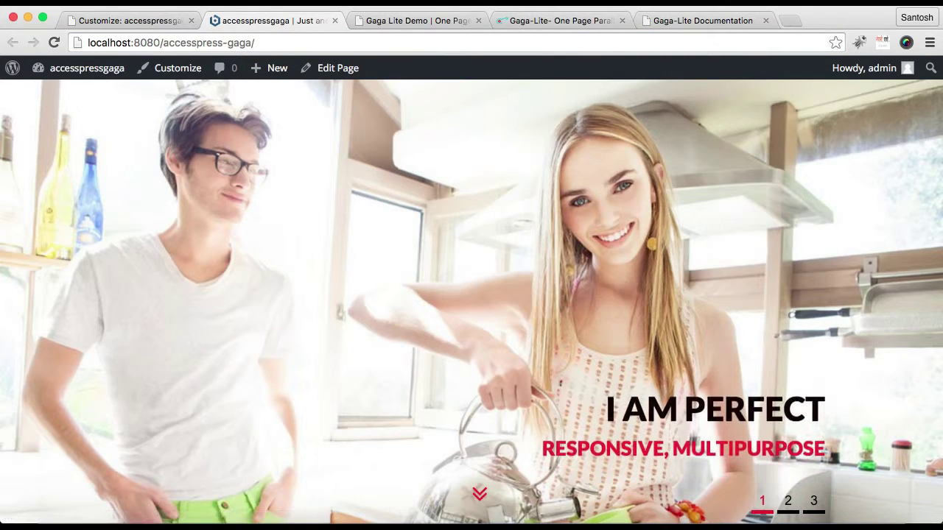
{"action": "scroll", "coordinate": [428, 275], "scroll_direction": "down", "scroll_amount": 15}
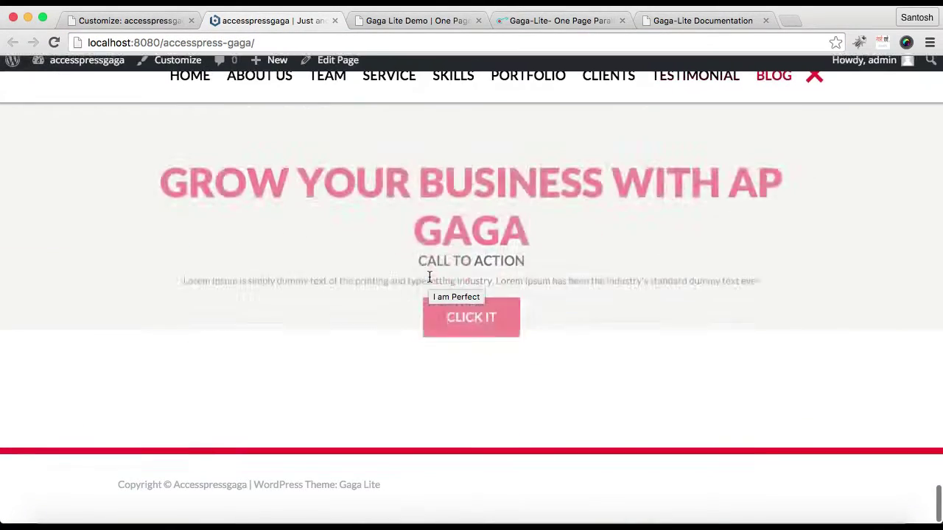
{"action": "scroll", "coordinate": [430, 278], "scroll_direction": "up", "scroll_amount": 1}
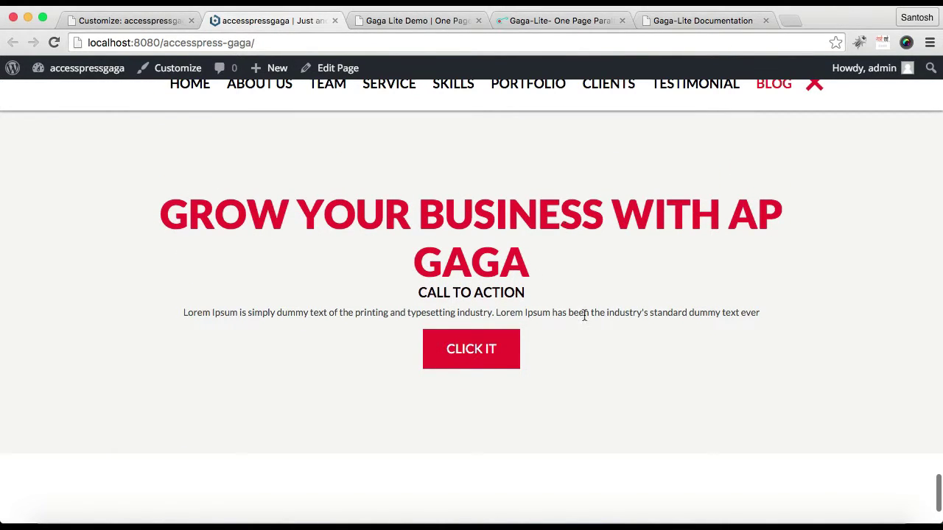
{"action": "left_click", "coordinate": [438, 22]}
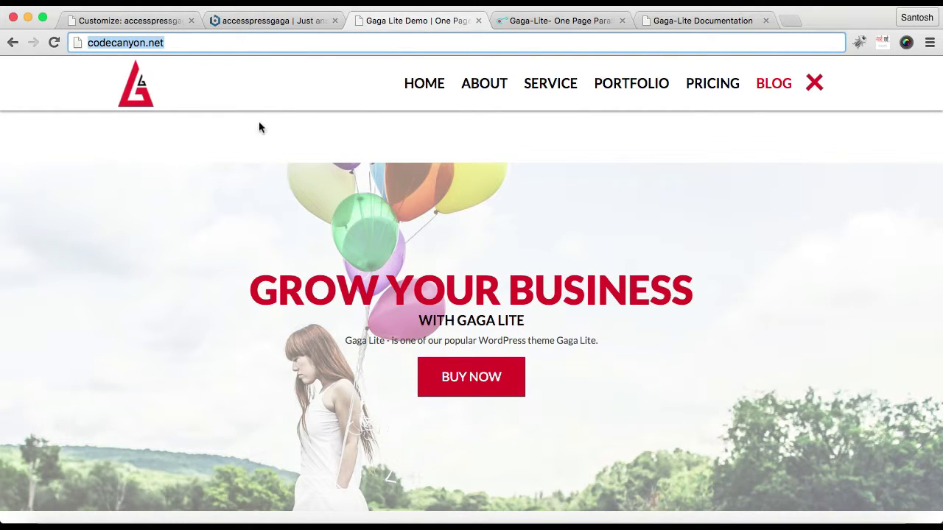
{"action": "left_click", "coordinate": [126, 19]}
{"action": "scroll", "coordinate": [136, 417], "scroll_direction": "down", "scroll_amount": 5}
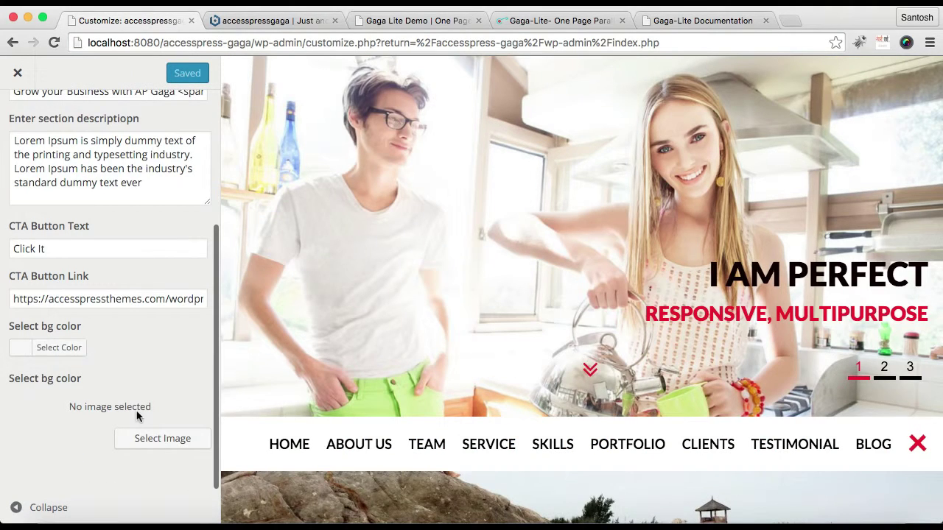
- Upload CTA-1024x683.jpg and choose it as the Call To Action background image
{"action": "left_click", "coordinate": [154, 445]}
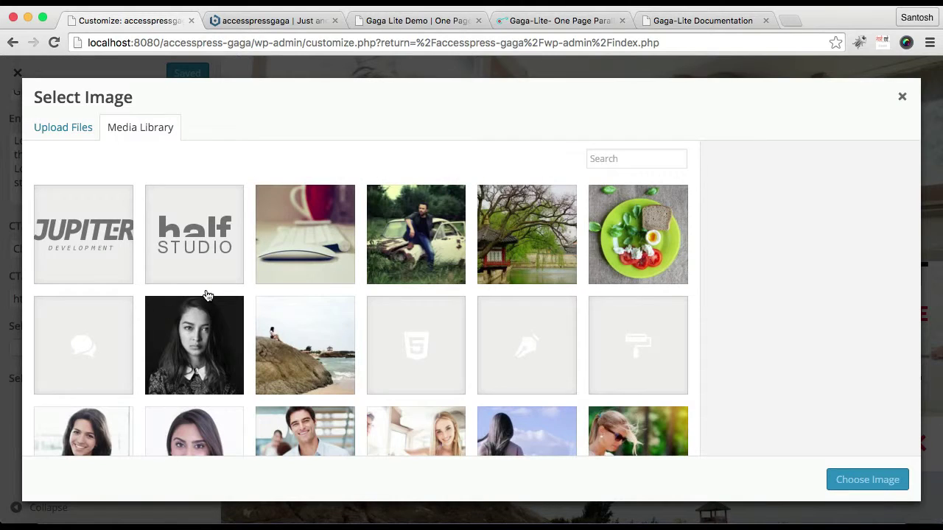
{"action": "scroll", "coordinate": [327, 309], "scroll_direction": "down", "scroll_amount": 3}
{"action": "scroll", "coordinate": [327, 310], "scroll_direction": "up", "scroll_amount": 3}
{"action": "scroll", "coordinate": [326, 309], "scroll_direction": "down", "scroll_amount": 2}
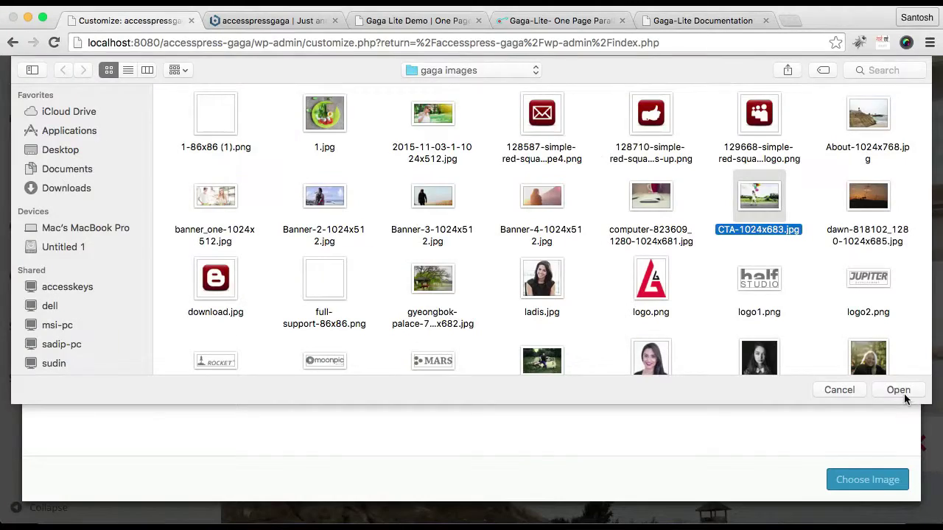
{"action": "left_click", "coordinate": [902, 391]}
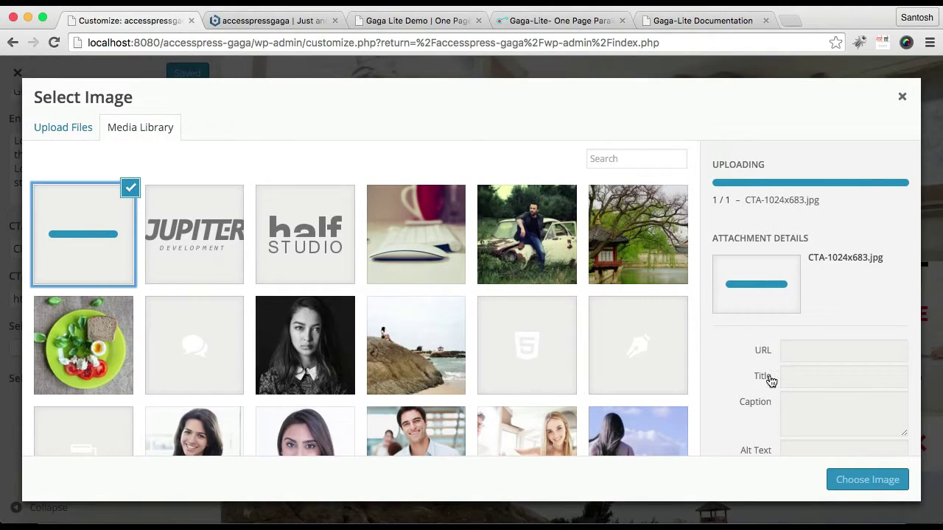
{"action": "left_click", "coordinate": [877, 479]}
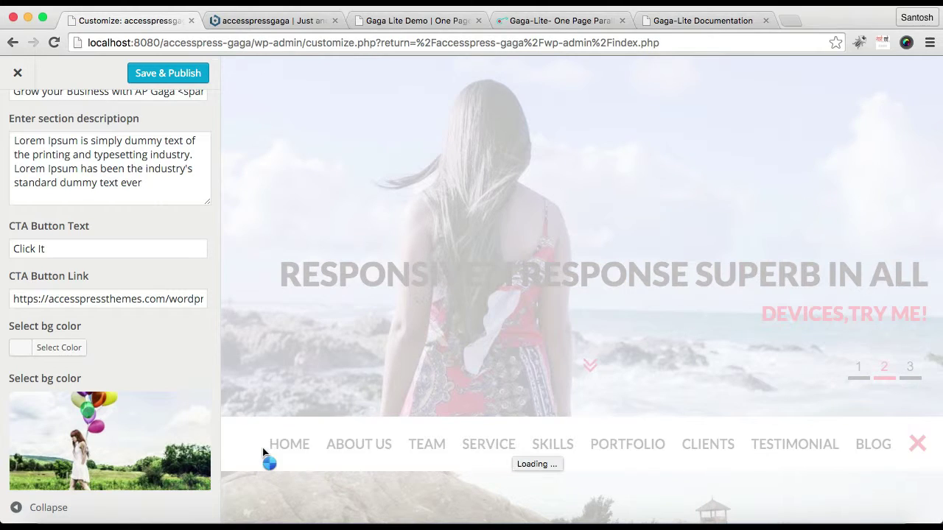
{"action": "scroll", "coordinate": [147, 447], "scroll_direction": "down", "scroll_amount": 1}
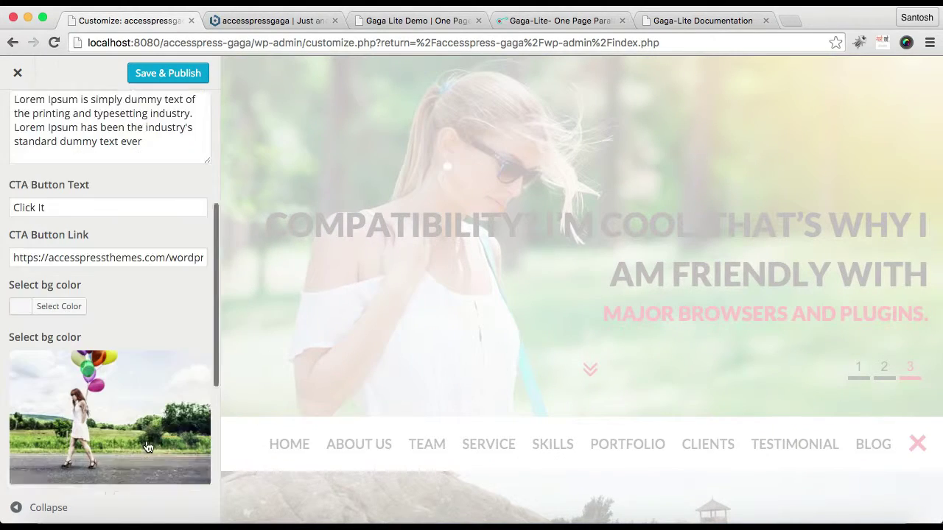
{"action": "scroll", "coordinate": [147, 447], "scroll_direction": "down", "scroll_amount": 5}
{"action": "scroll", "coordinate": [148, 445], "scroll_direction": "up", "scroll_amount": 5}
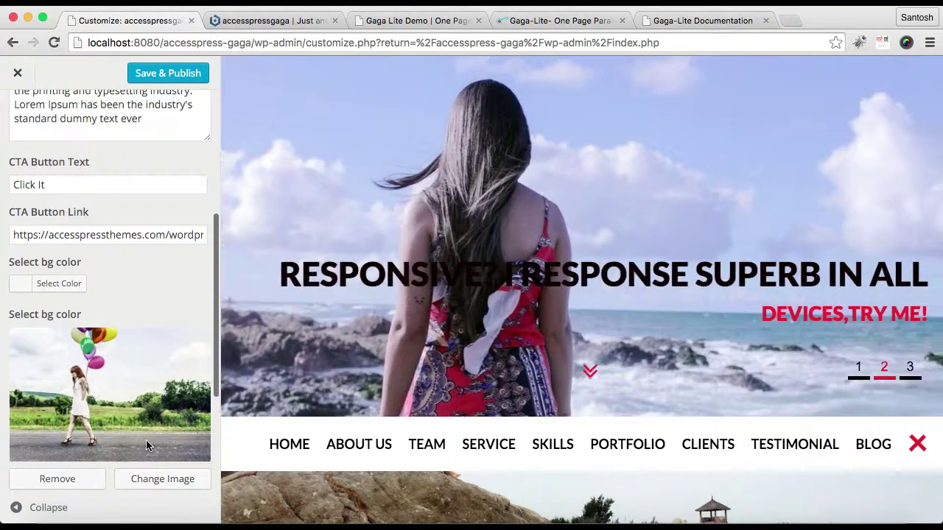
{"action": "scroll", "coordinate": [146, 445], "scroll_direction": "down", "scroll_amount": 5}
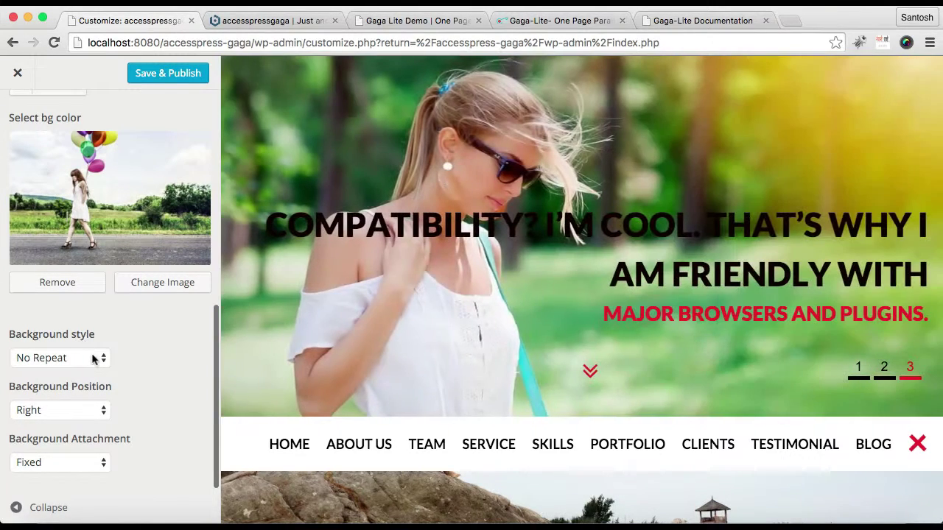
- Keep the Call To Action background at No Repeat, Right position and Fixed attachment
{"action": "left_click", "coordinate": [92, 358]}
{"action": "left_click", "coordinate": [95, 358]}
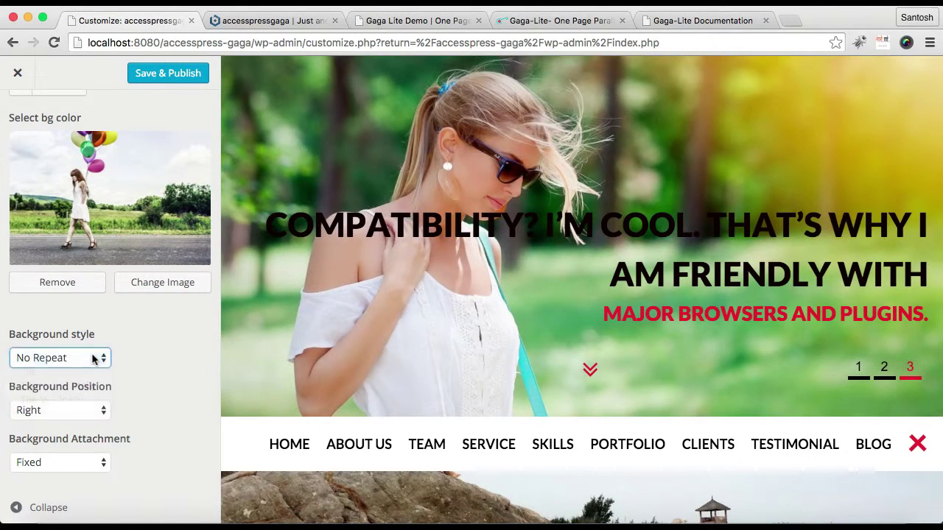
{"action": "left_click", "coordinate": [86, 412]}
{"action": "left_click", "coordinate": [92, 412]}
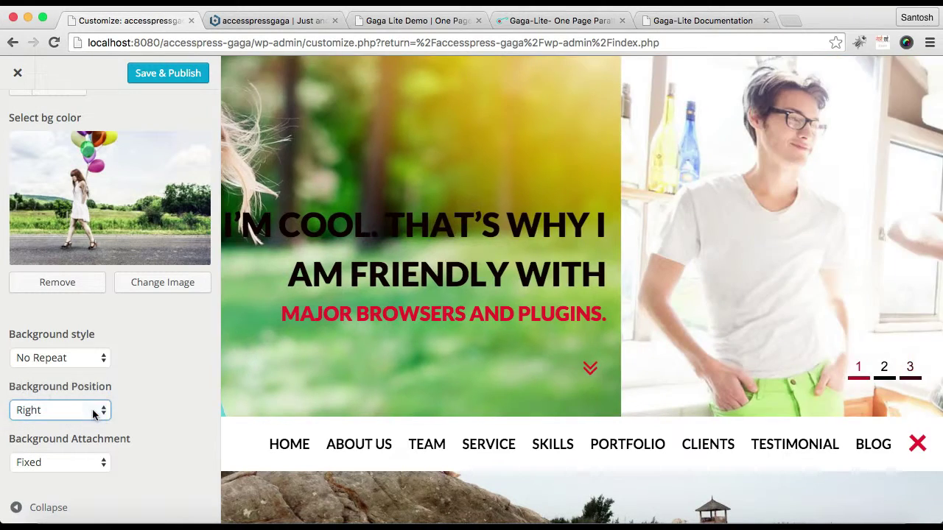
{"action": "left_click", "coordinate": [95, 462]}
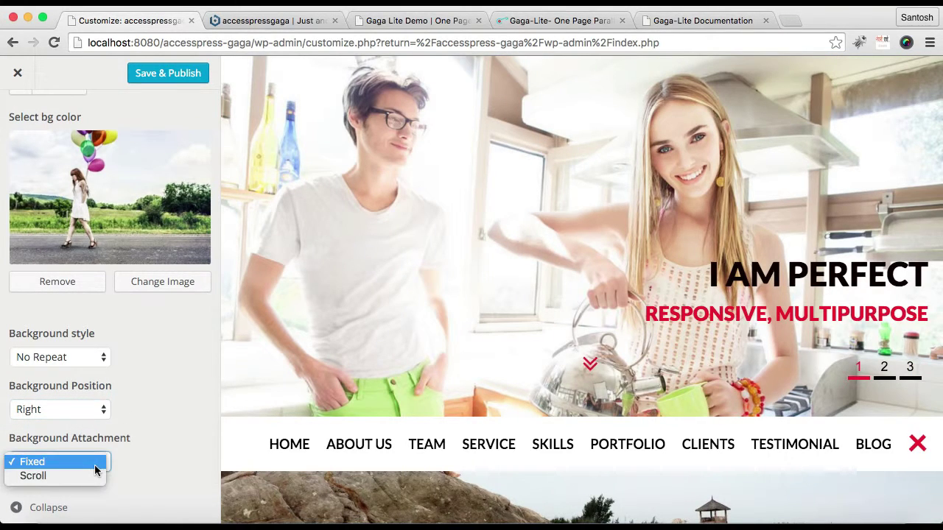
{"action": "left_click", "coordinate": [94, 466]}
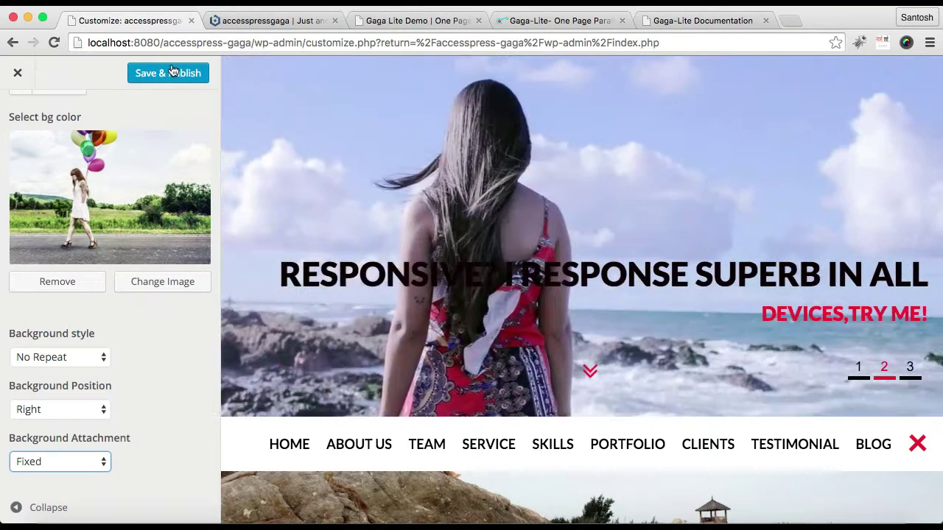
- Save & Publish the customizer changes and reload the live front page
{"action": "left_click", "coordinate": [171, 72]}
{"action": "left_click", "coordinate": [232, 23]}
{"action": "left_click", "coordinate": [256, 46]}
{"action": "key", "text": "Return"}
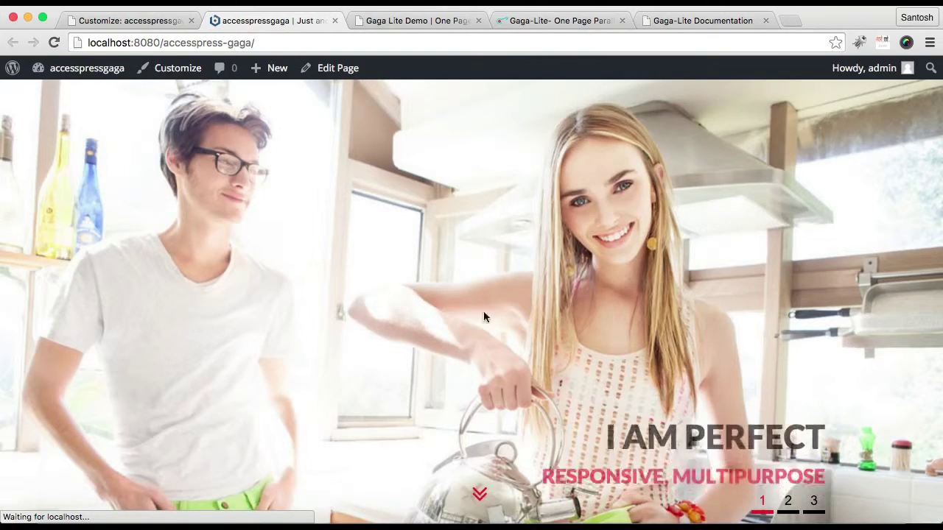
- Inspect the Call To Action banner's balloon background, then switch to the Gaga-Lite Documentation
{"action": "scroll", "coordinate": [568, 365], "scroll_direction": "down", "scroll_amount": 20}
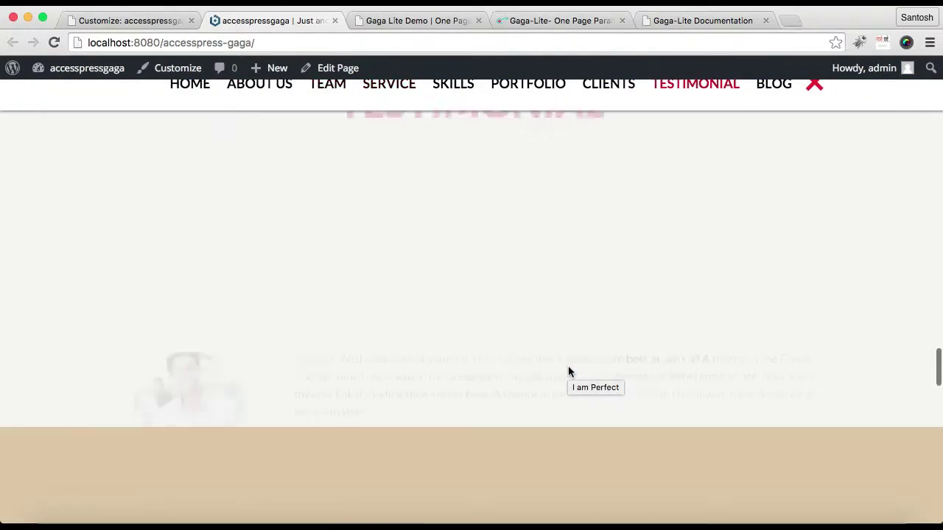
{"action": "scroll", "coordinate": [568, 372], "scroll_direction": "down", "scroll_amount": 15}
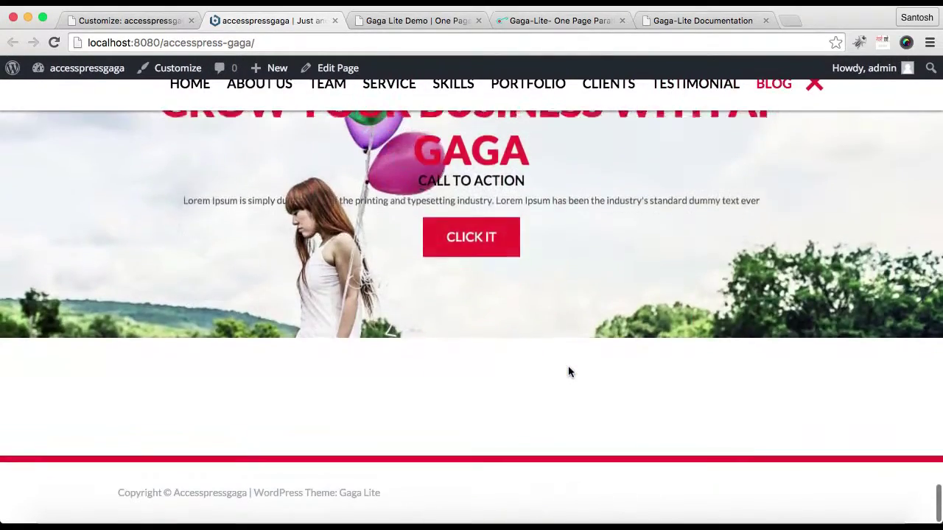
{"action": "scroll", "coordinate": [568, 372], "scroll_direction": "up", "scroll_amount": 3}
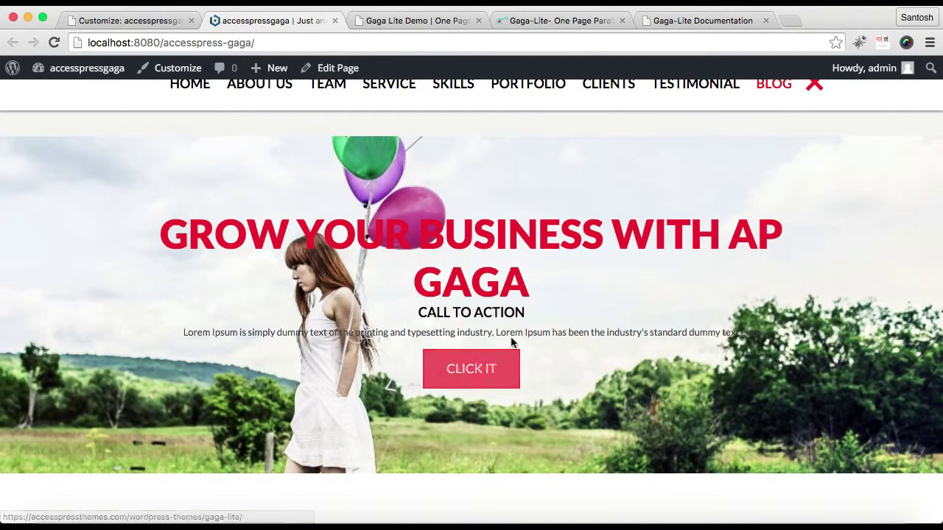
{"action": "scroll", "coordinate": [512, 342], "scroll_direction": "up", "scroll_amount": 10}
{"action": "scroll", "coordinate": [514, 342], "scroll_direction": "down", "scroll_amount": 1}
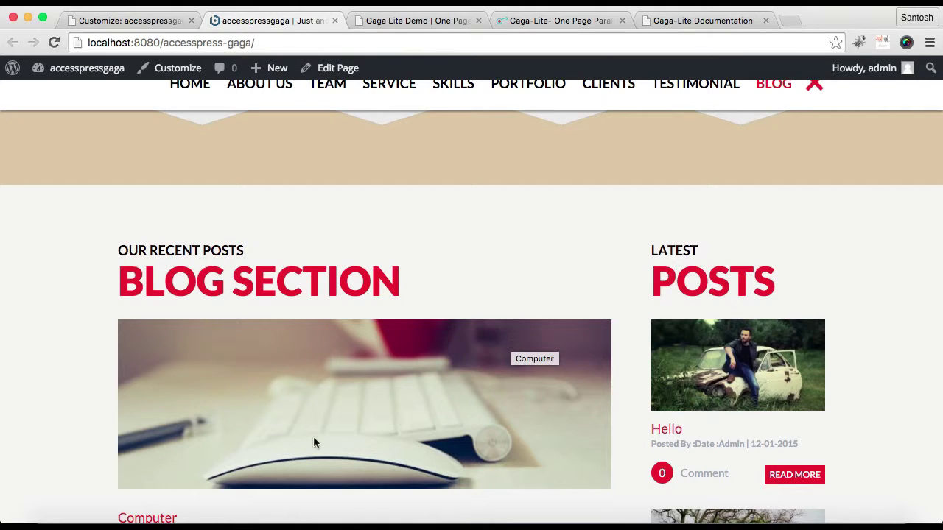
{"action": "scroll", "coordinate": [373, 366], "scroll_direction": "down", "scroll_amount": 10}
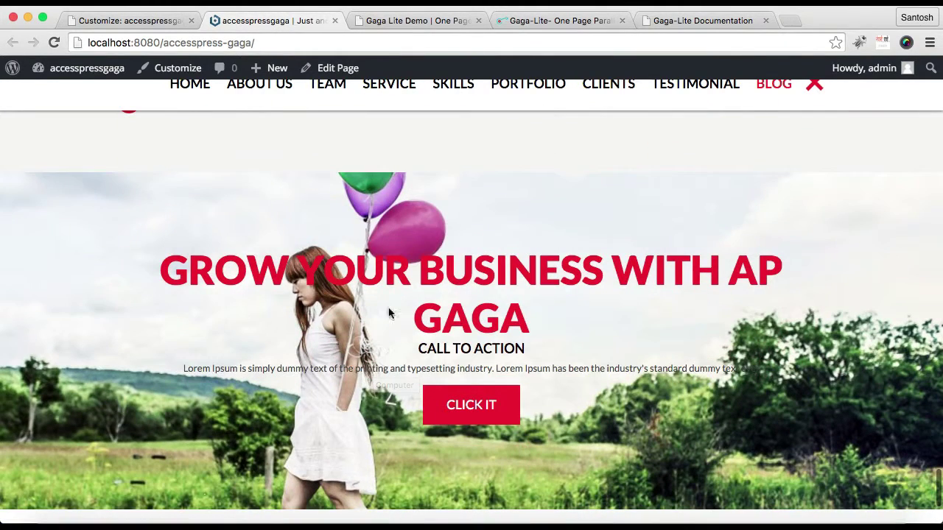
{"action": "left_click", "coordinate": [681, 23]}
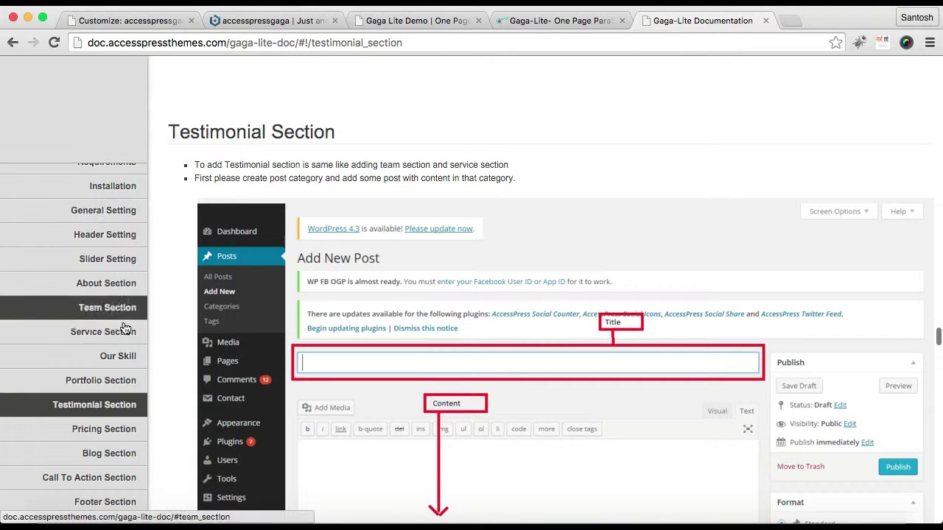
- Read the documentation's Blog and Call To Action Sections, then return to the accesspressgaga front page
{"action": "scroll", "coordinate": [118, 448], "scroll_direction": "down", "scroll_amount": 1}
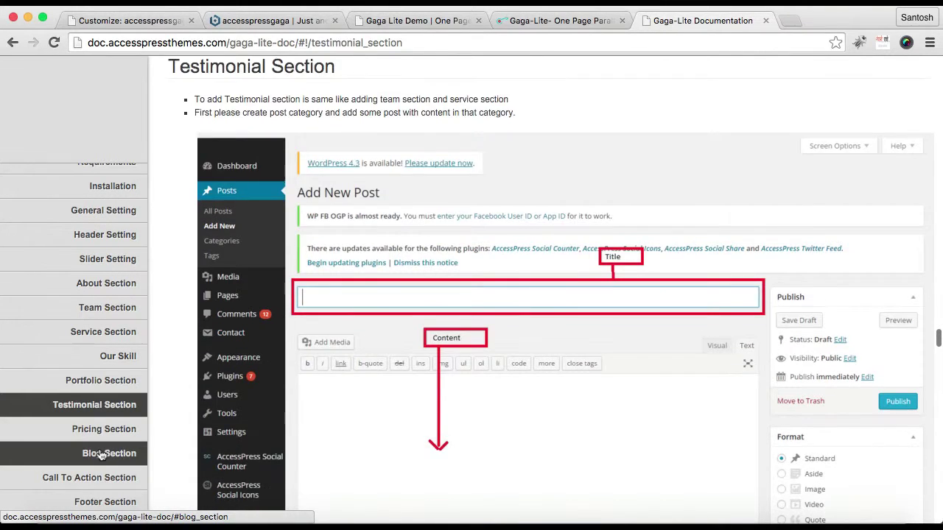
{"action": "left_click", "coordinate": [98, 453]}
{"action": "left_click", "coordinate": [101, 477]}
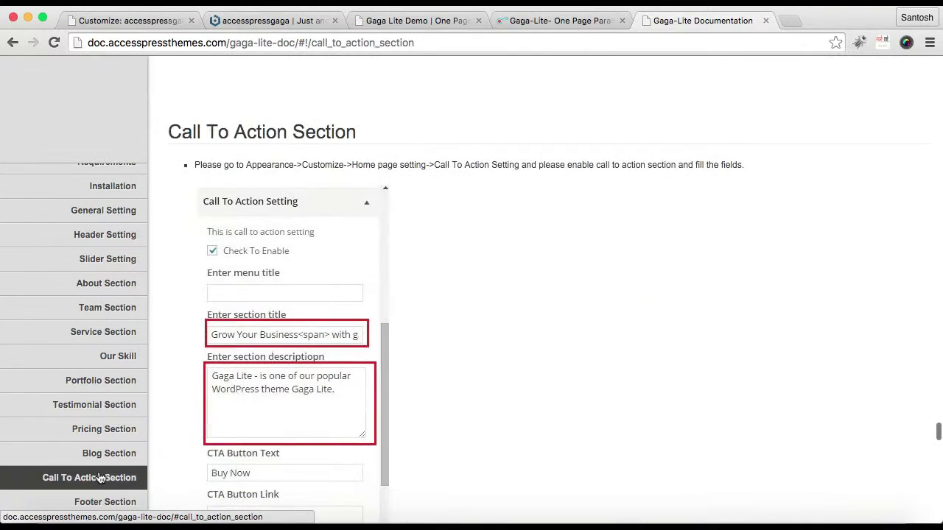
{"action": "scroll", "coordinate": [374, 372], "scroll_direction": "up", "scroll_amount": 15}
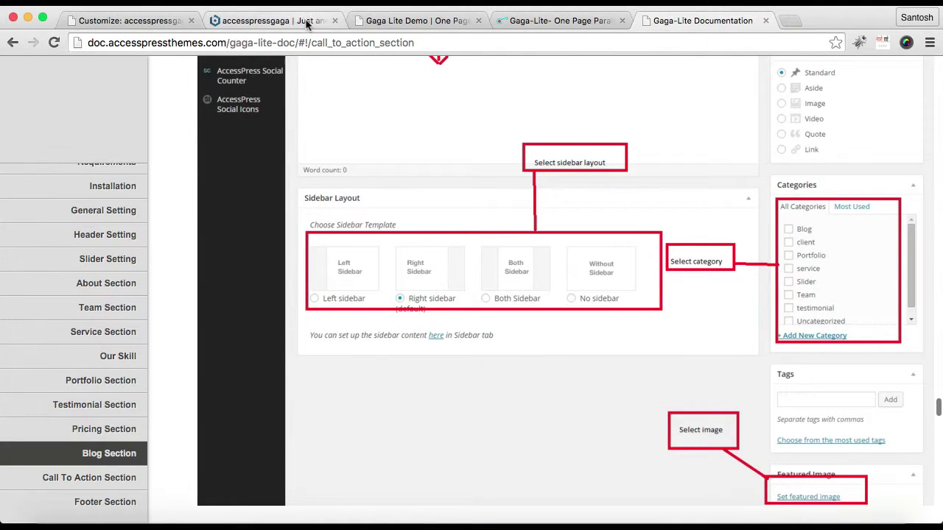
{"action": "left_click", "coordinate": [281, 27]}
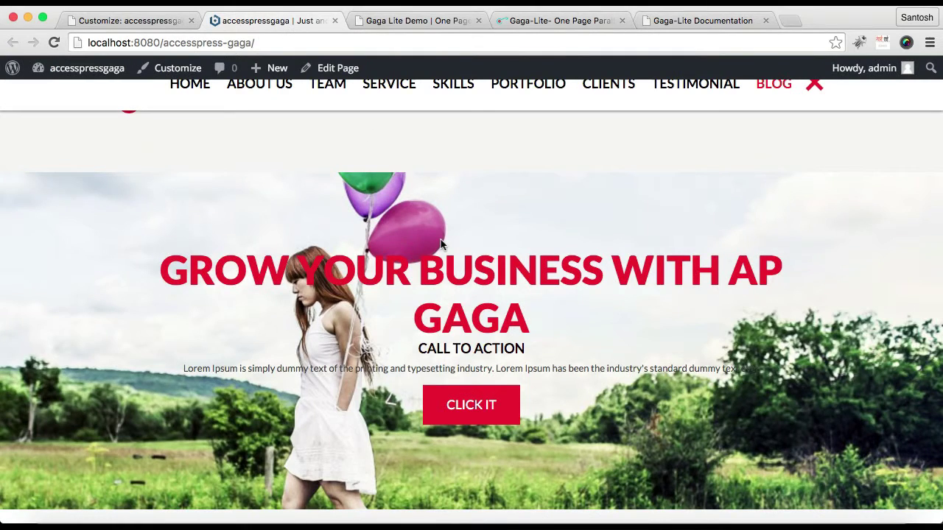